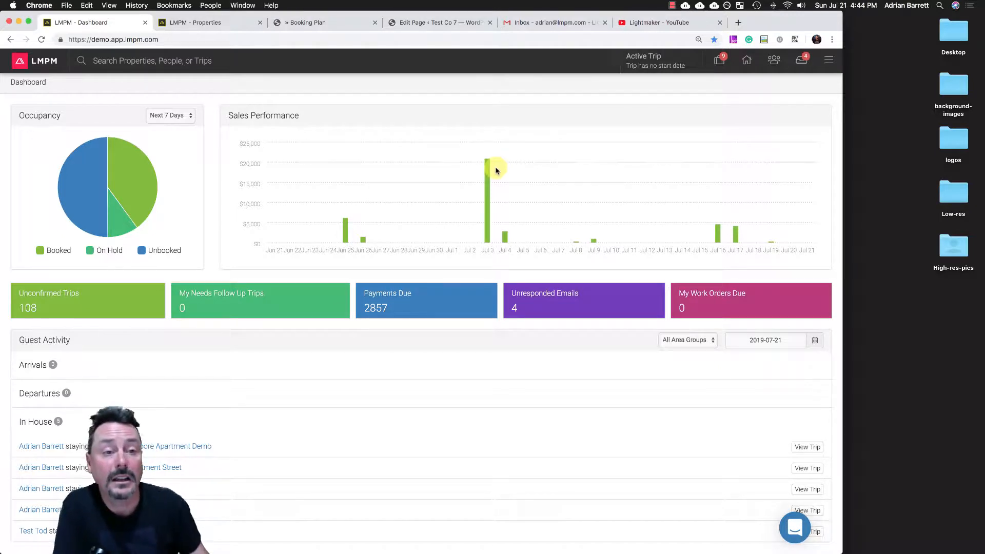
- Start a new trip and begin a new guest record with the guest's e-mail address
click(718, 61)
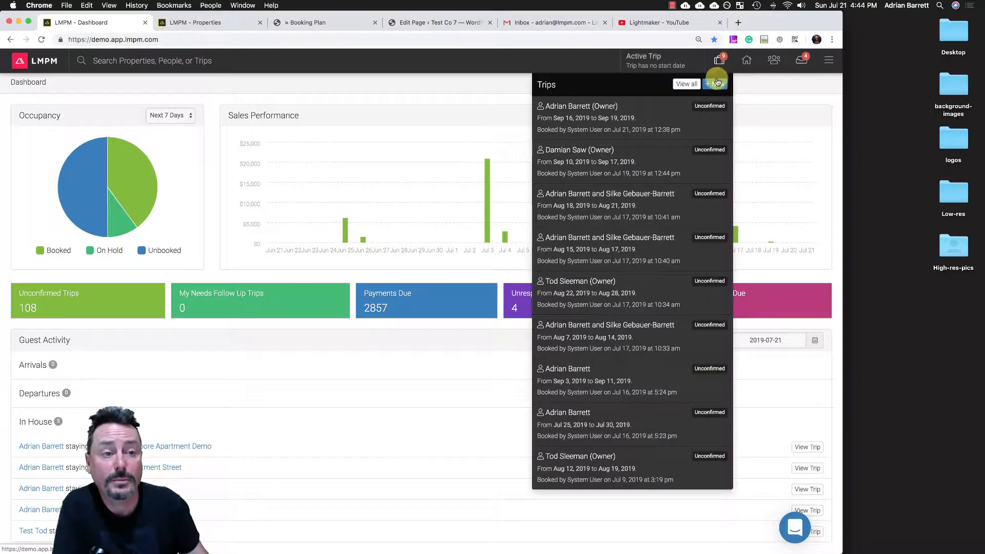
click(717, 85)
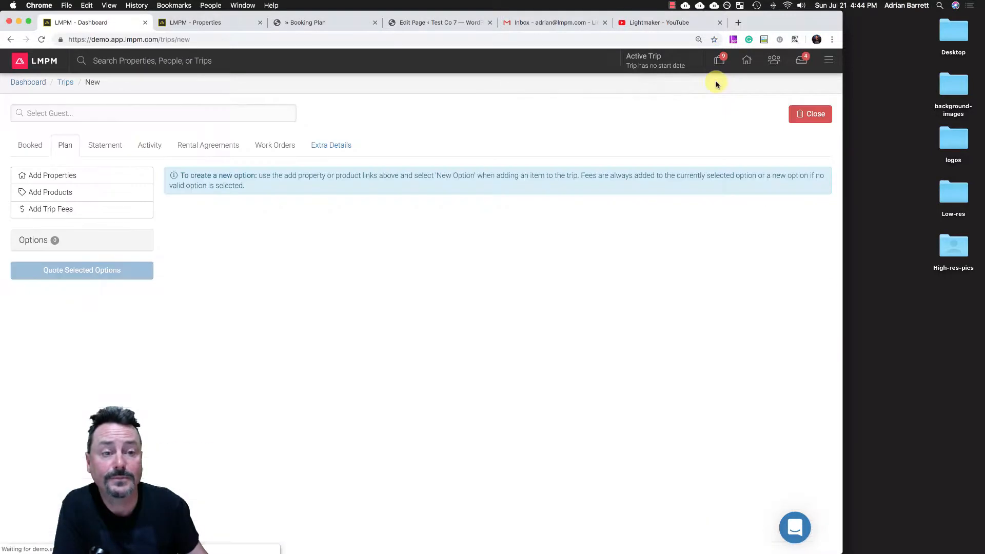
click(104, 112)
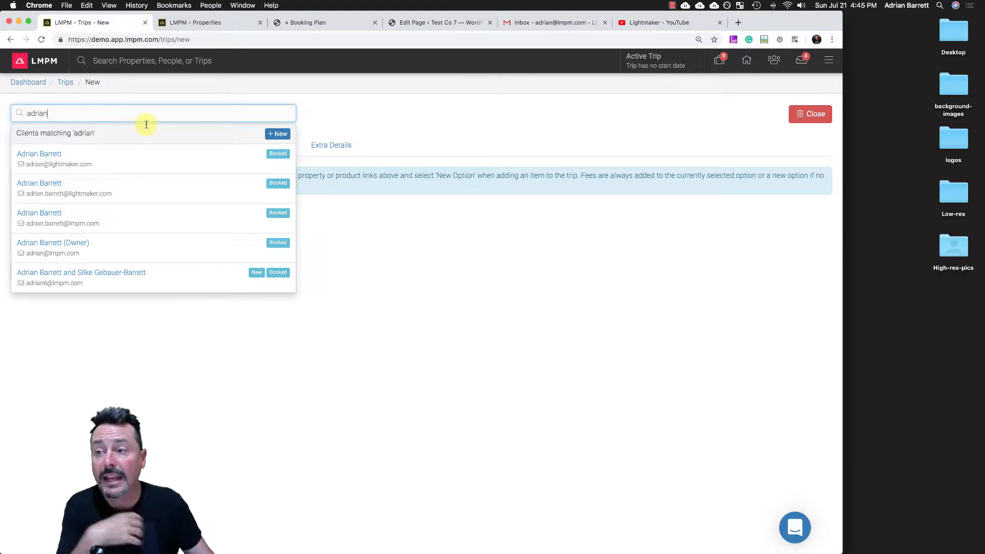
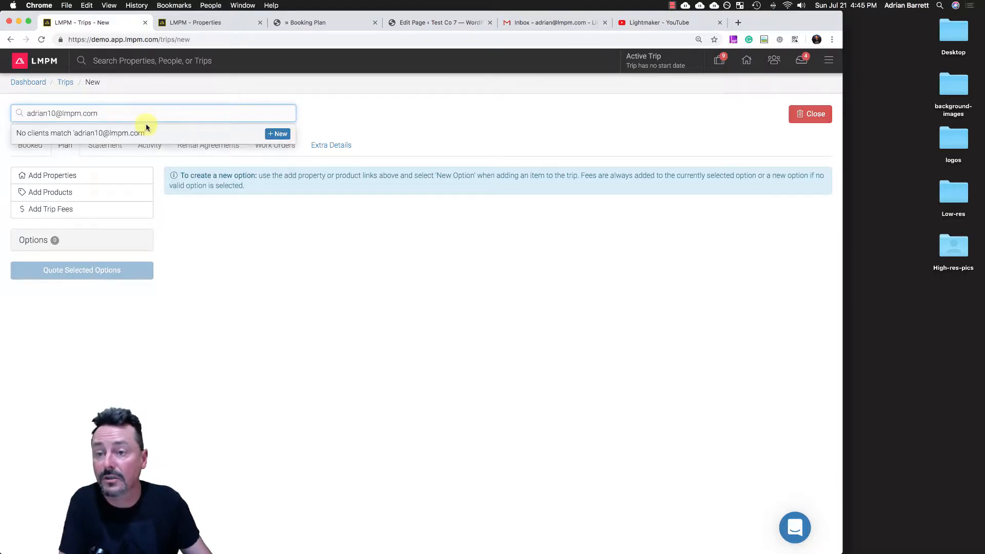
click(284, 136)
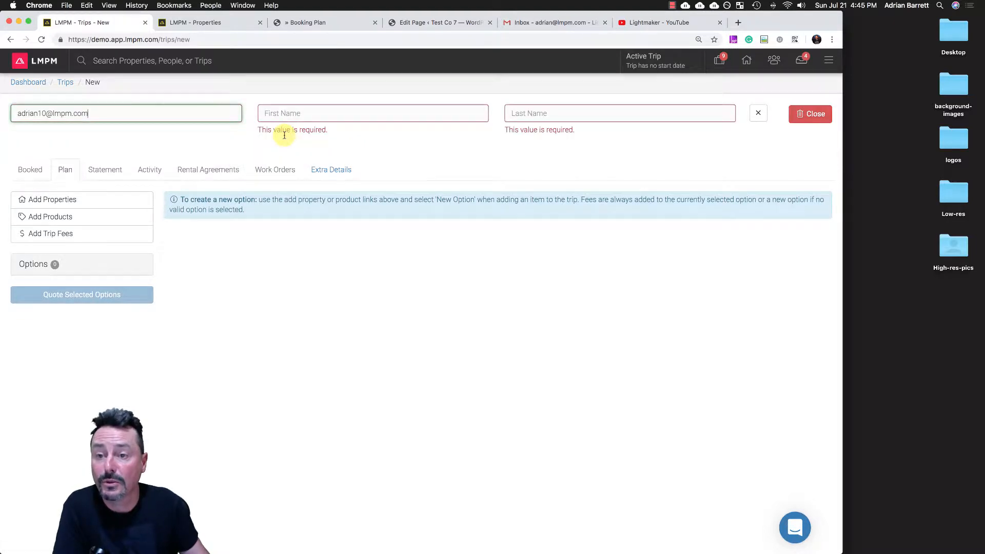
- Enter the guest's first and last name and create the guest for the trip
click(280, 114)
text(Adr)
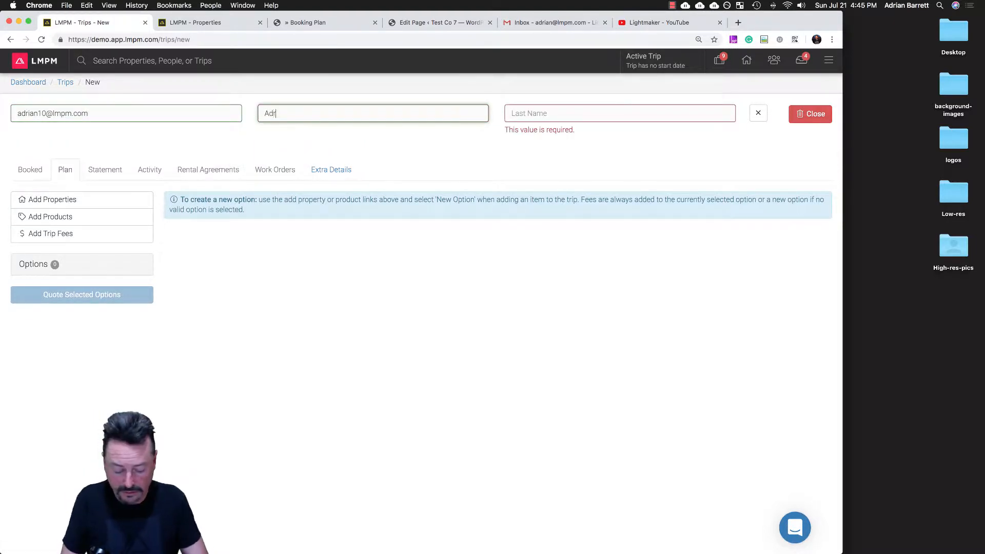
text(ian10)
key(Tab)
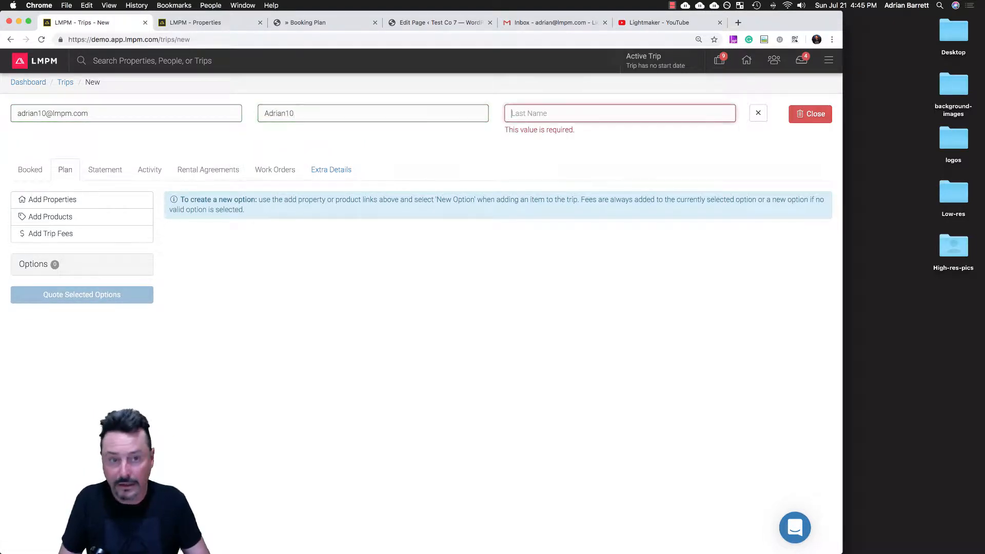
text(Test)
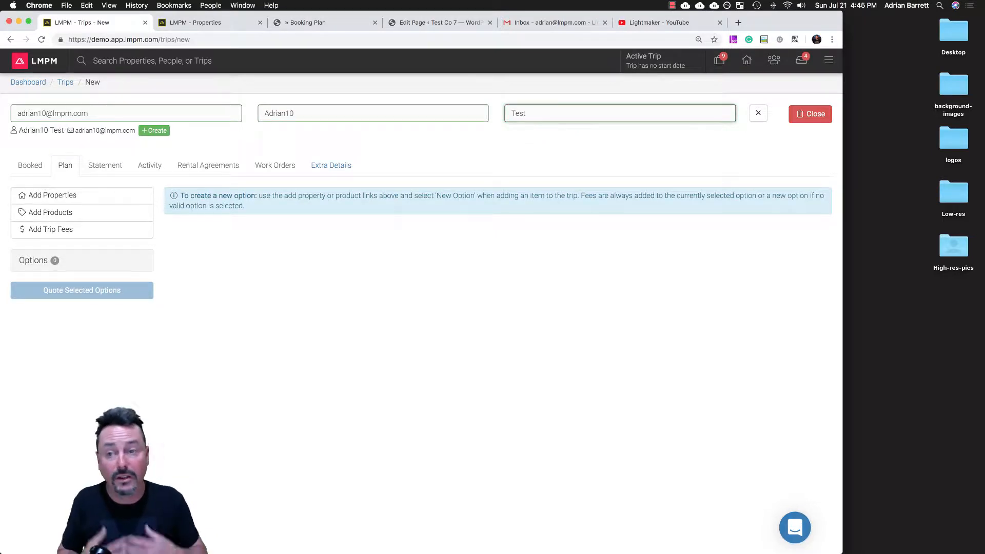
click(154, 131)
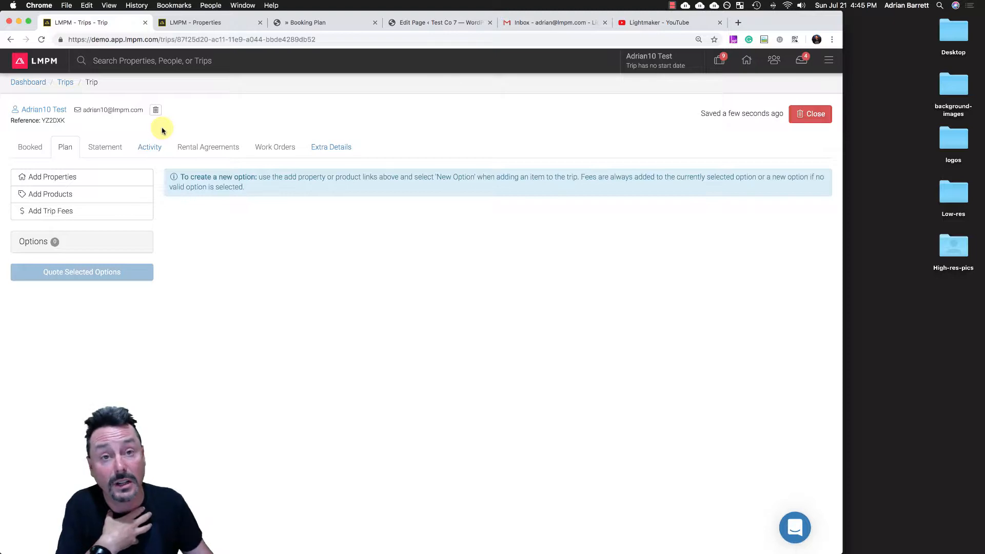
- Search for properties to add to the trip with check-in 2020-01-01 and check-out 2020-01-15
click(40, 178)
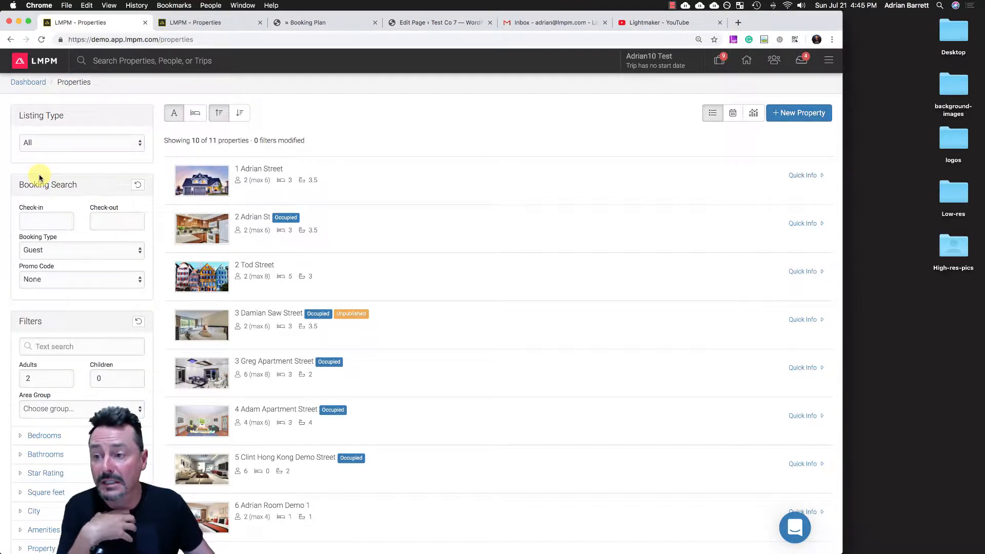
click(37, 218)
click(124, 74)
click(125, 74)
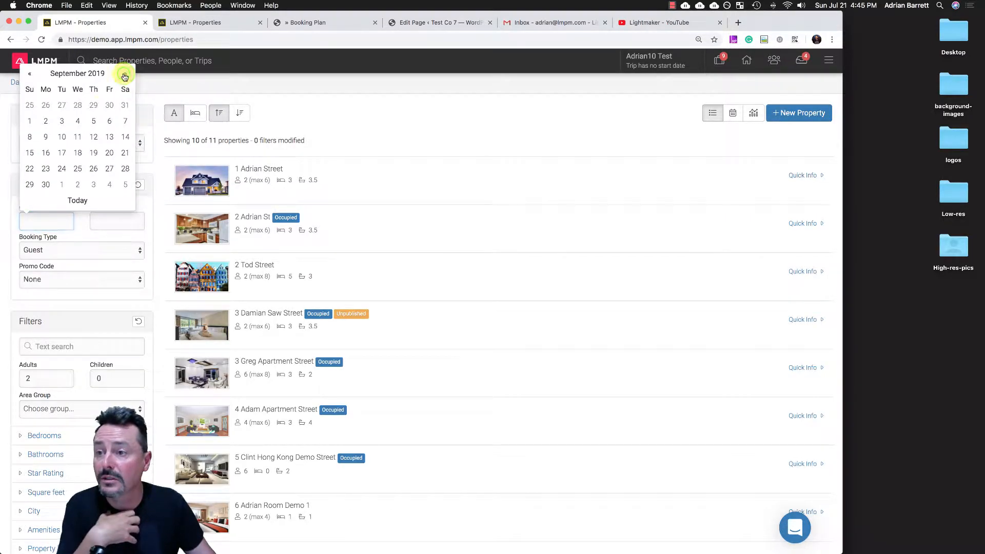
click(124, 75)
click(124, 75)
click(124, 74)
click(124, 74)
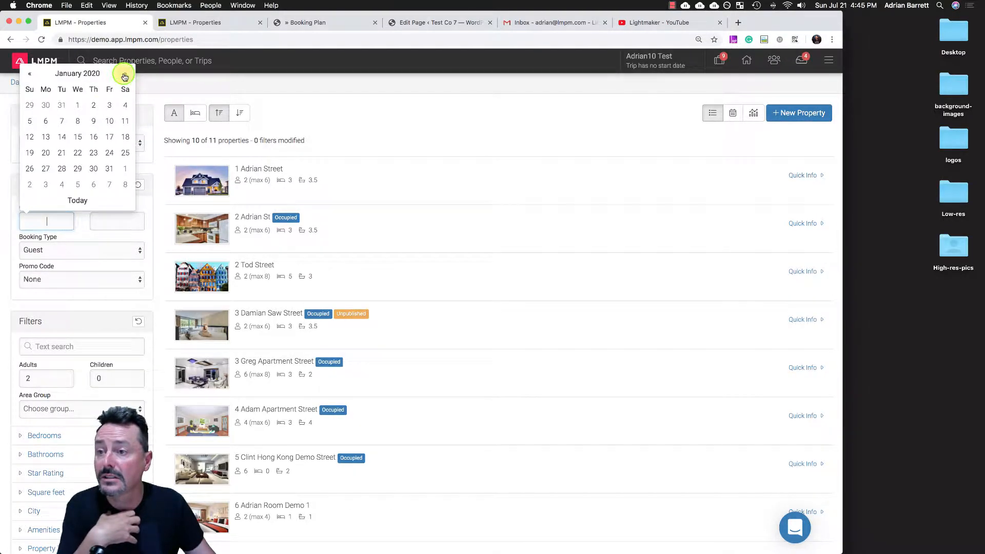
click(78, 106)
click(146, 154)
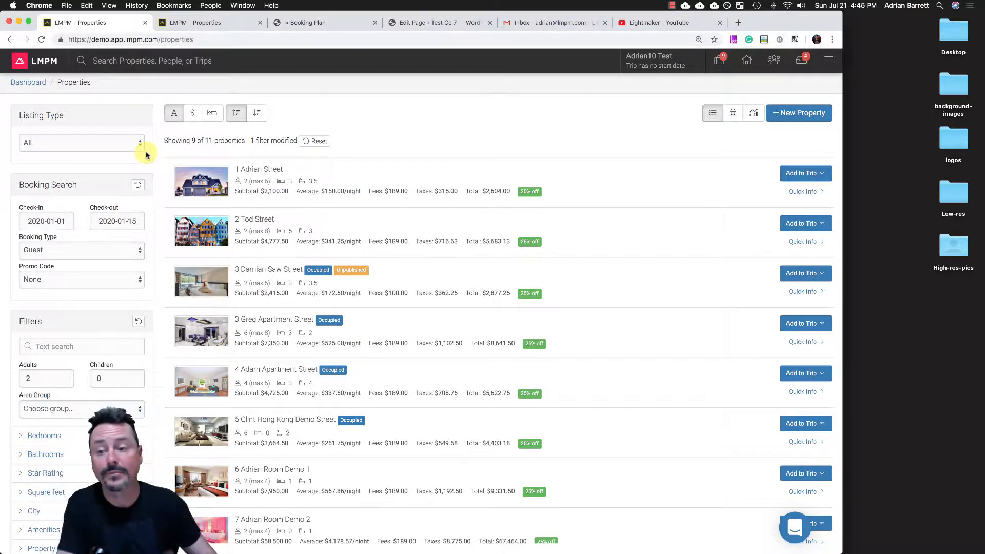
- Add 2 Tod Street to the trip as two separate new options, and add 1 Adrian Street to Option B
click(800, 226)
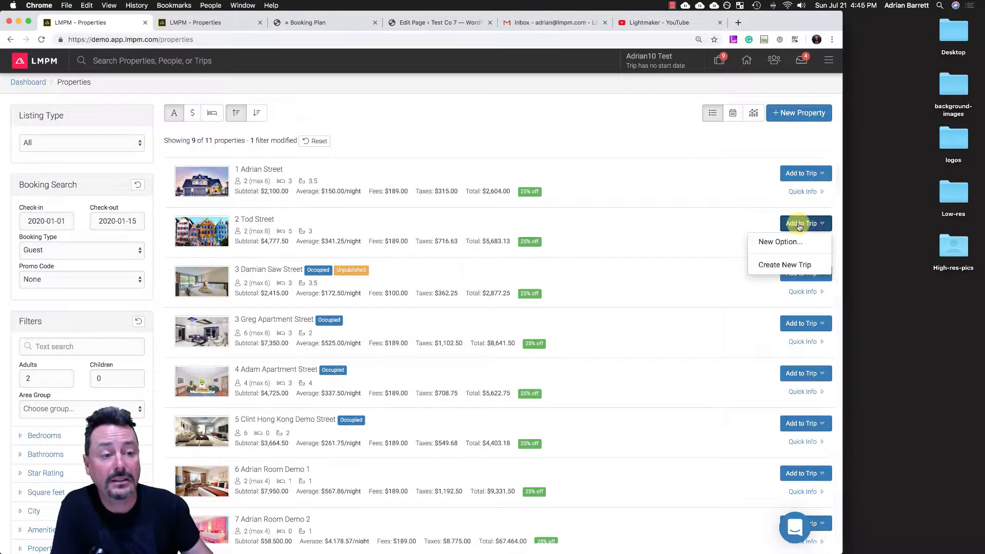
click(777, 241)
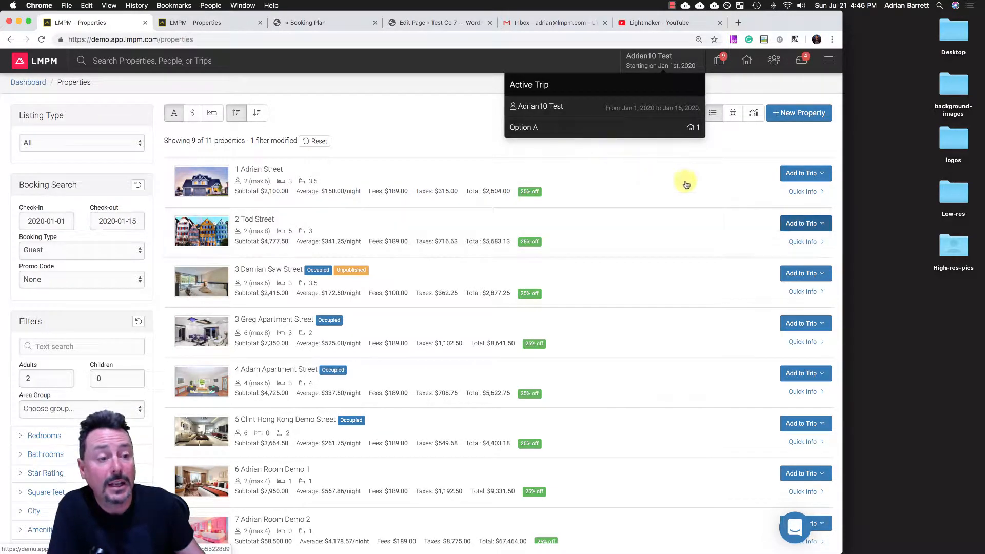
click(807, 224)
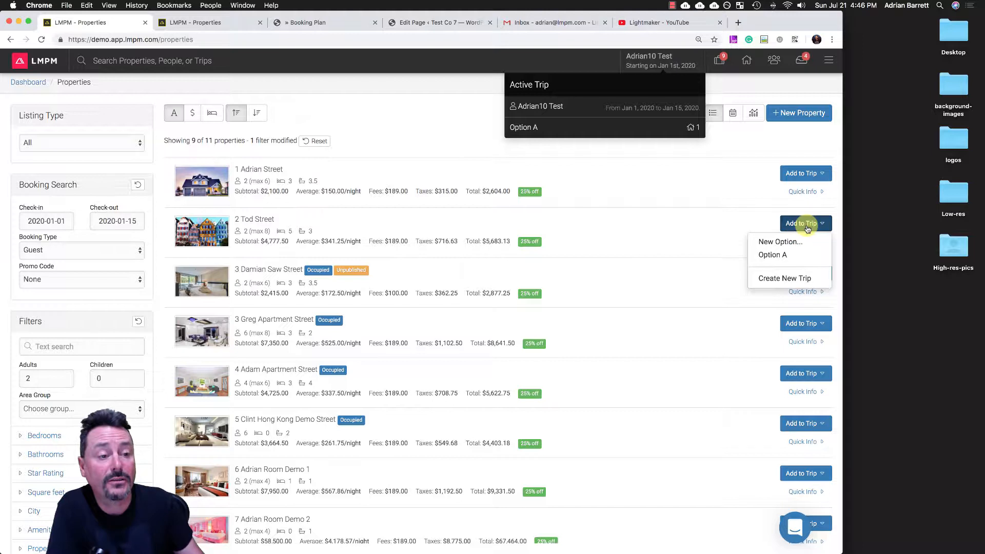
click(774, 241)
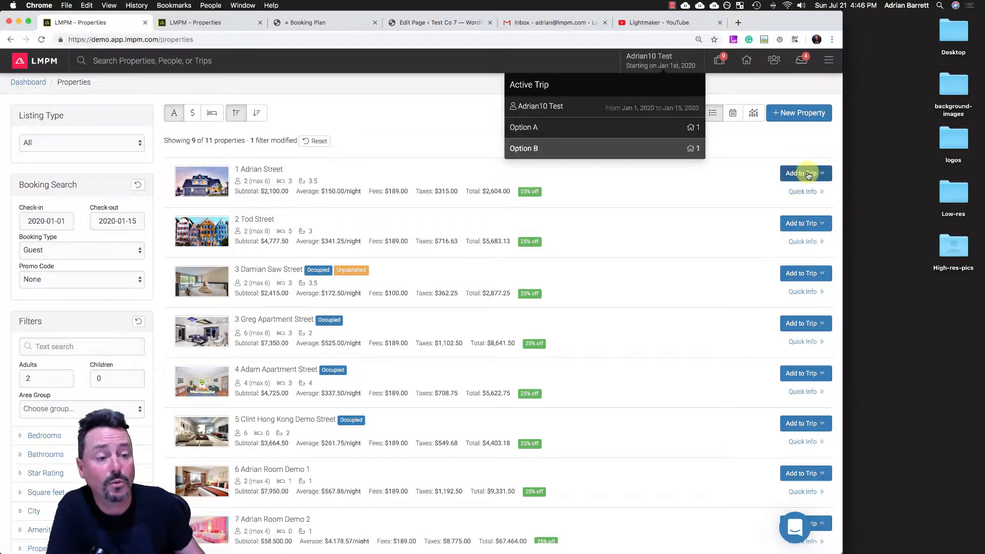
click(808, 174)
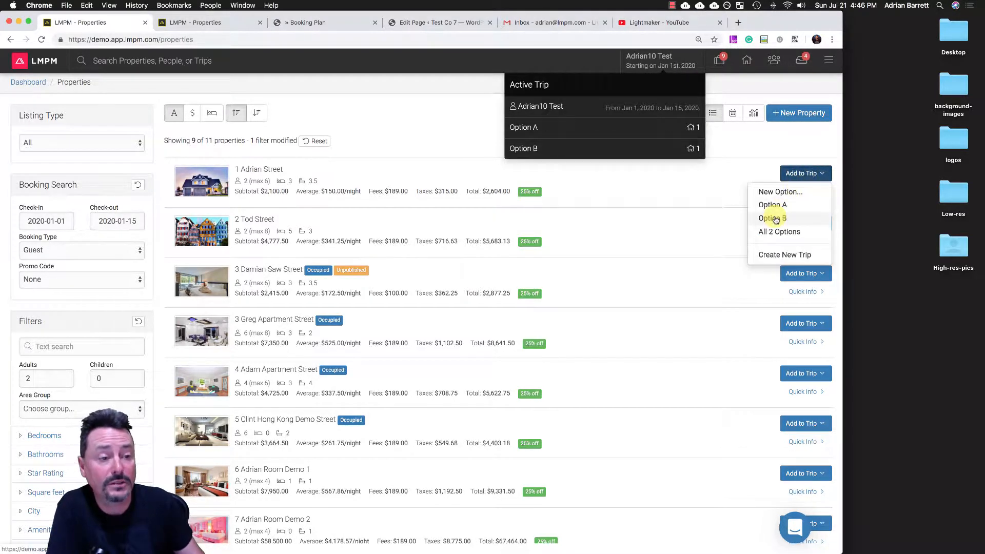
click(773, 218)
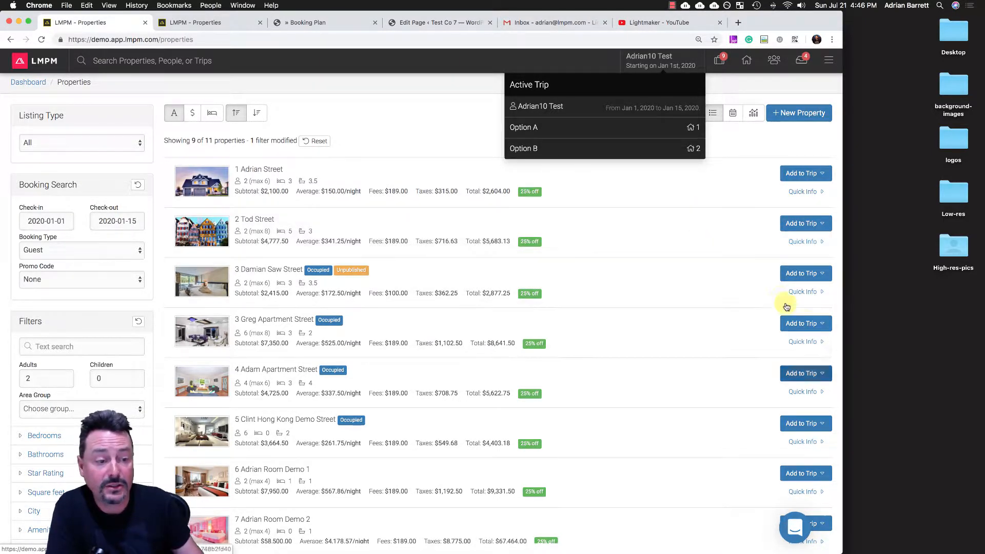
- Build a third trip option from 3 Greg Apartment Street, 4 Adam Apartment Street and 7 Adrian Room Demo 2
click(807, 325)
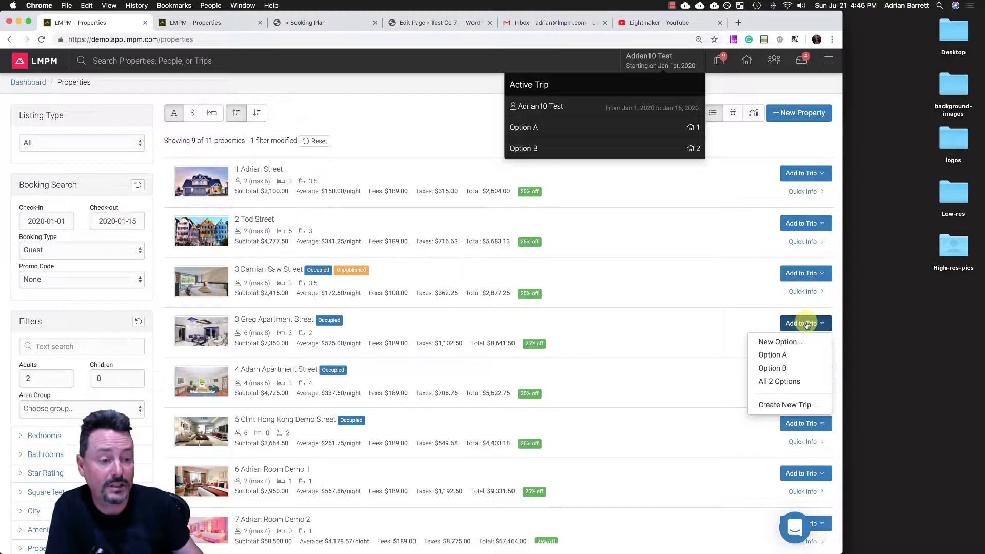
click(787, 341)
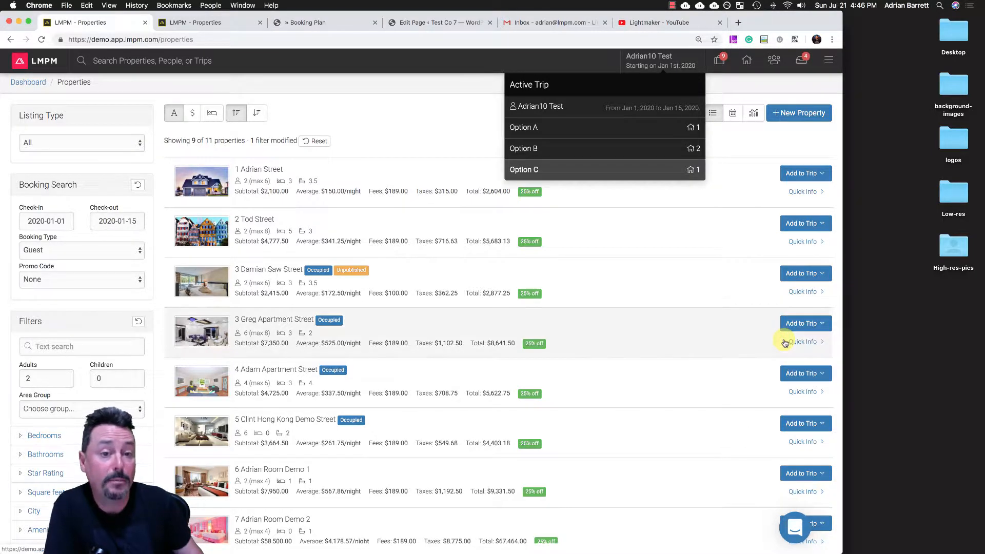
click(801, 376)
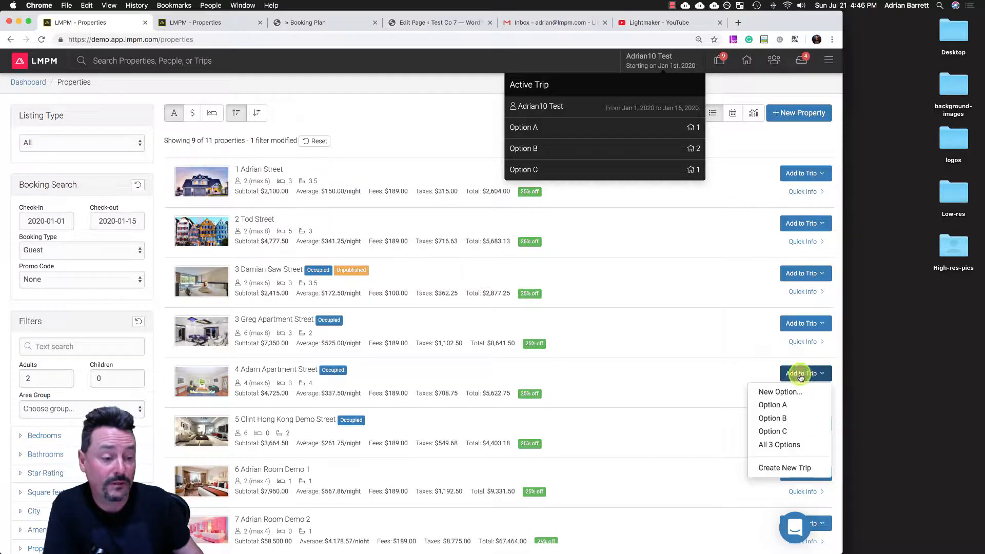
click(778, 431)
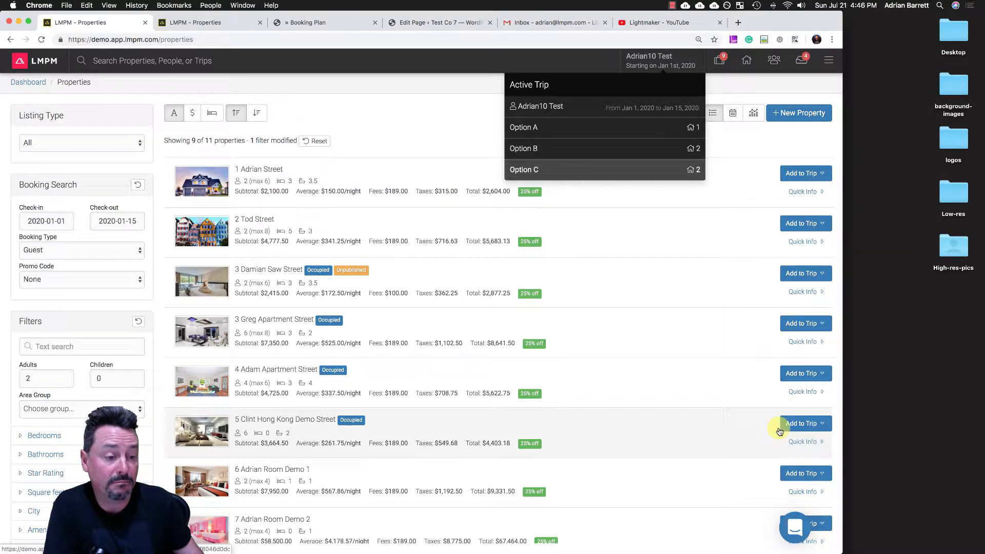
click(814, 474)
scroll(814, 476, down, 3)
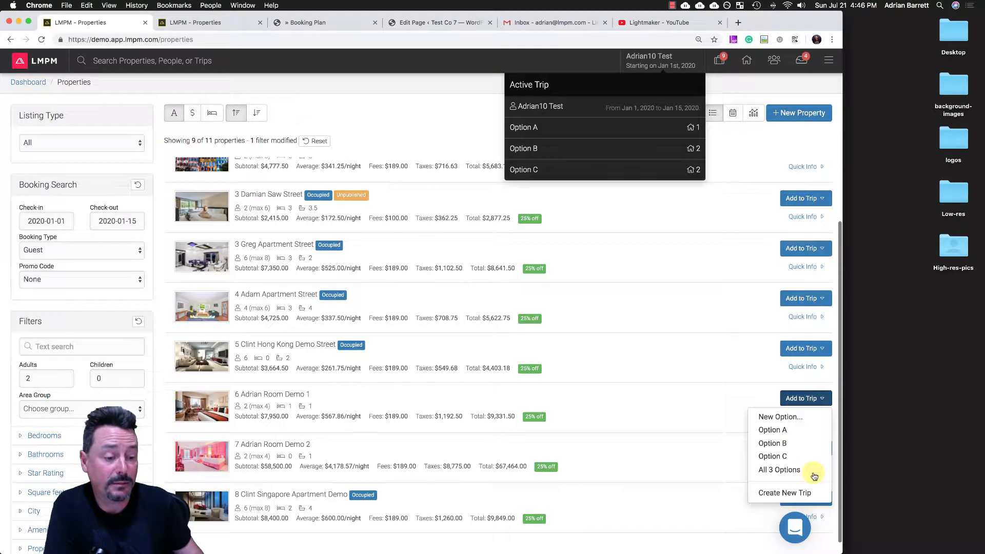
click(814, 474)
click(804, 449)
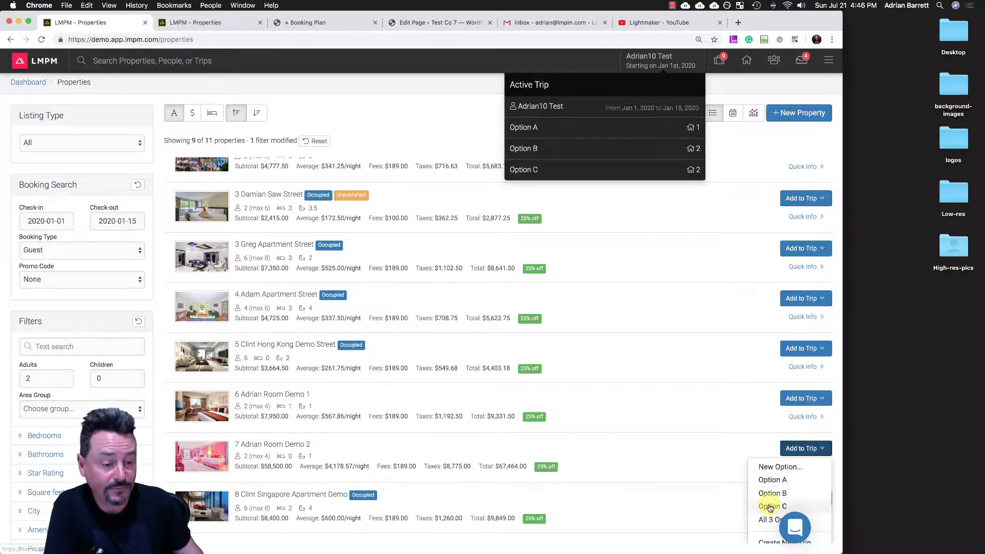
click(768, 505)
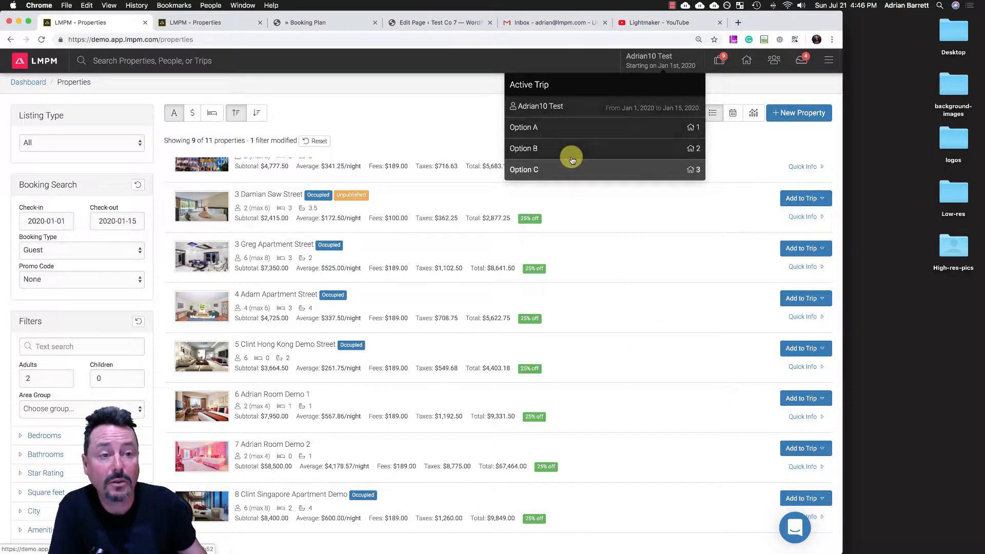
- Open the active trip's plan and review the properties in Options B, C and A
click(572, 158)
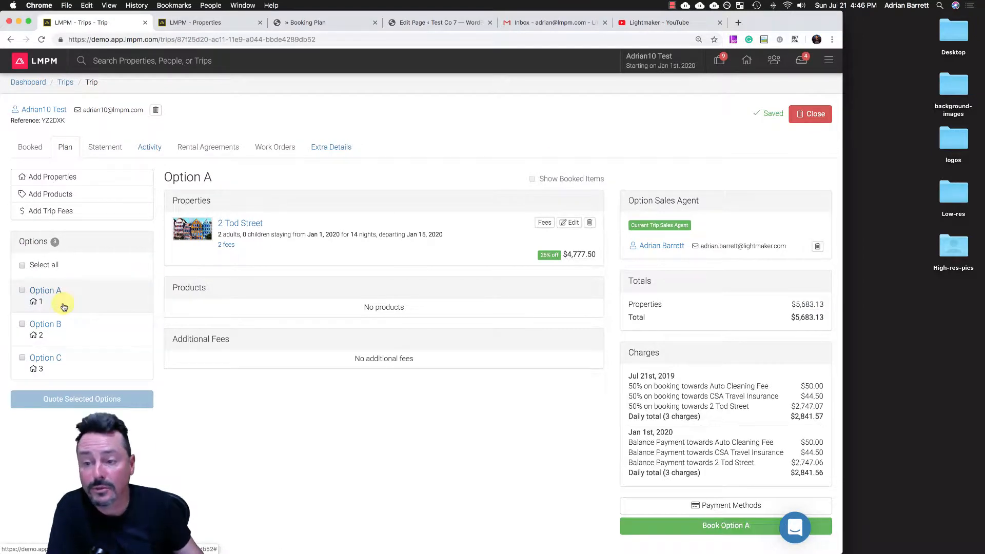
click(62, 324)
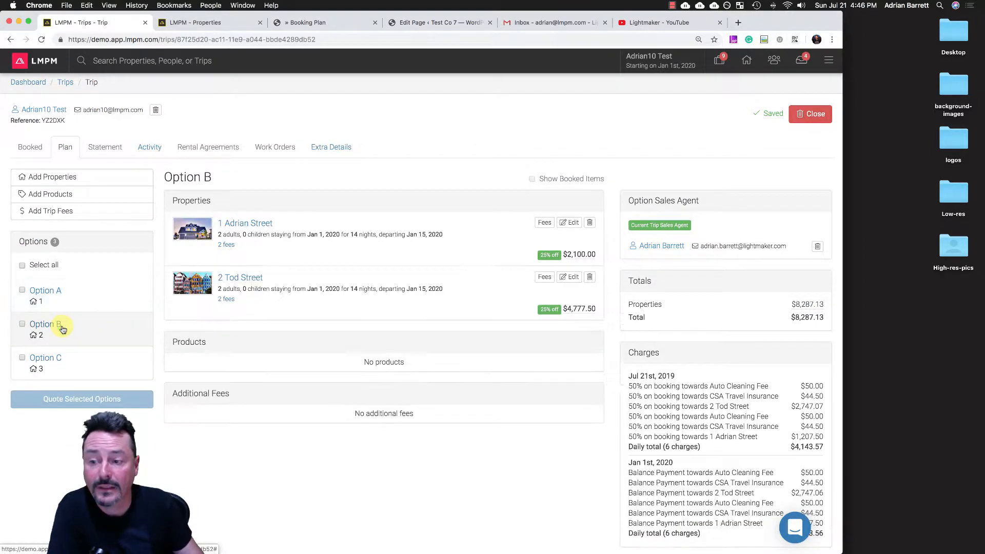
click(65, 358)
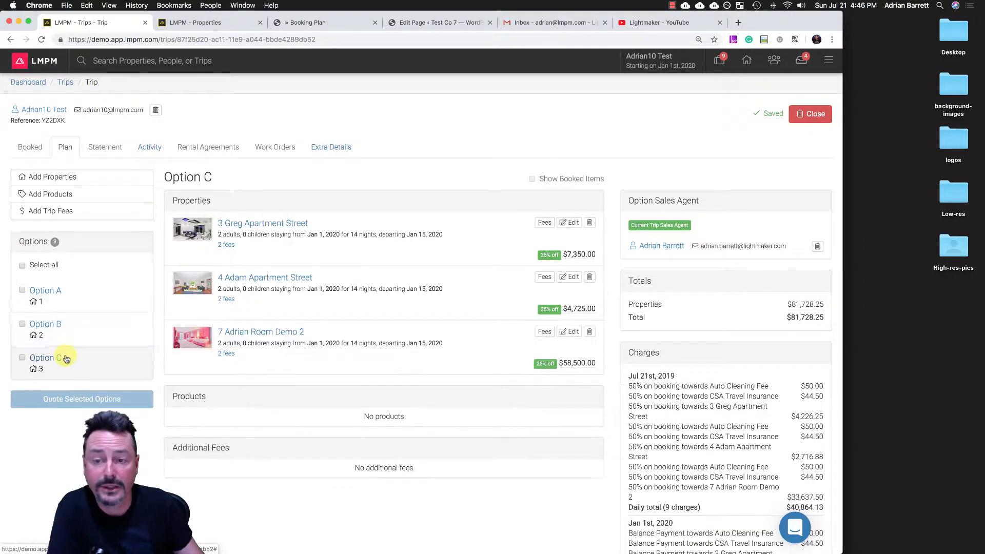
click(45, 290)
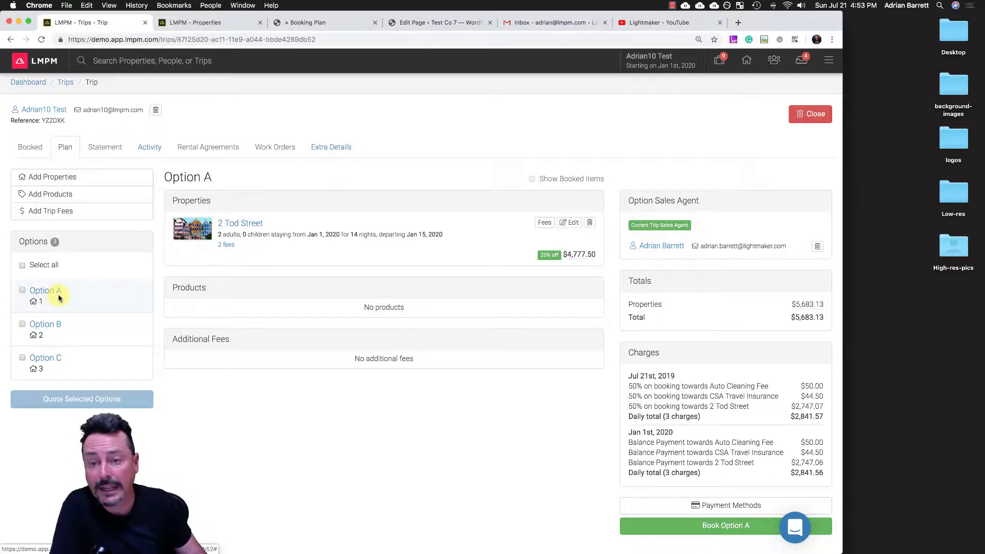
- Start adding Walking tours all over Vancouver to Option A, choosing the Walking tour of Downtown type and the Adult group
click(64, 196)
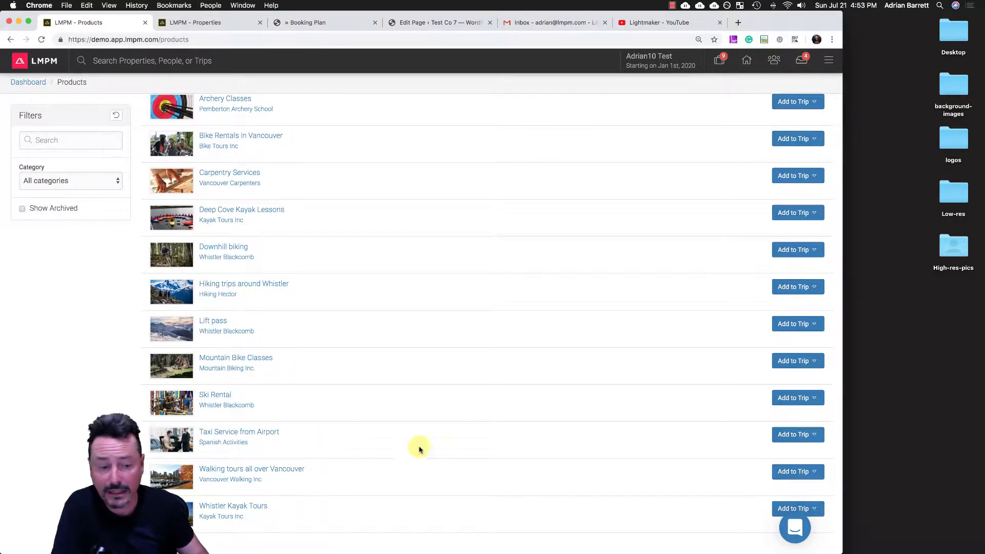
click(796, 472)
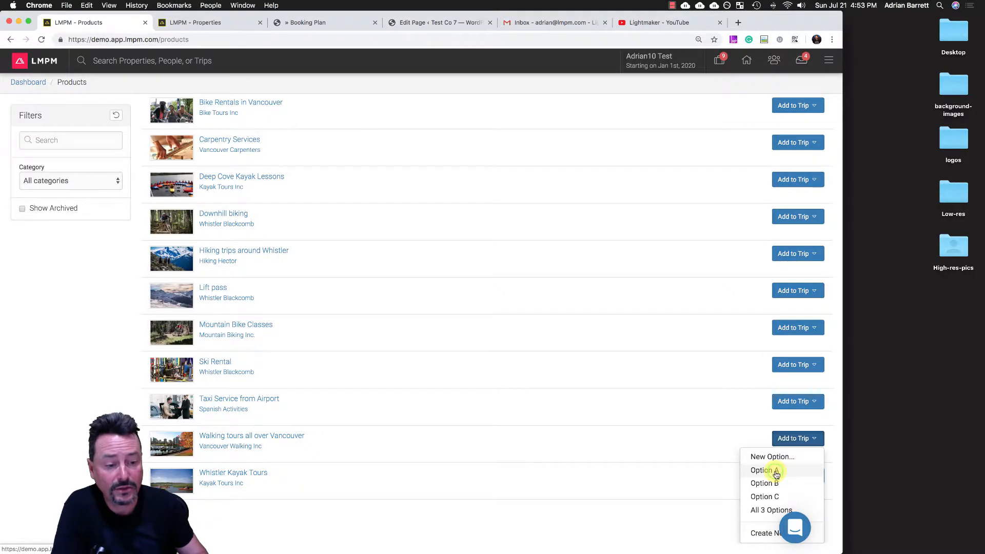
click(777, 472)
click(329, 120)
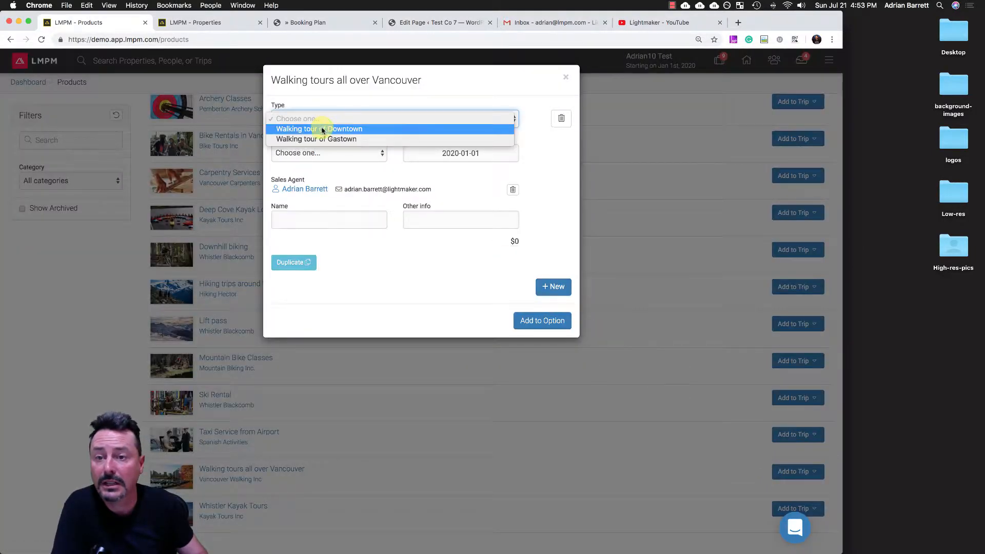
click(325, 130)
click(310, 154)
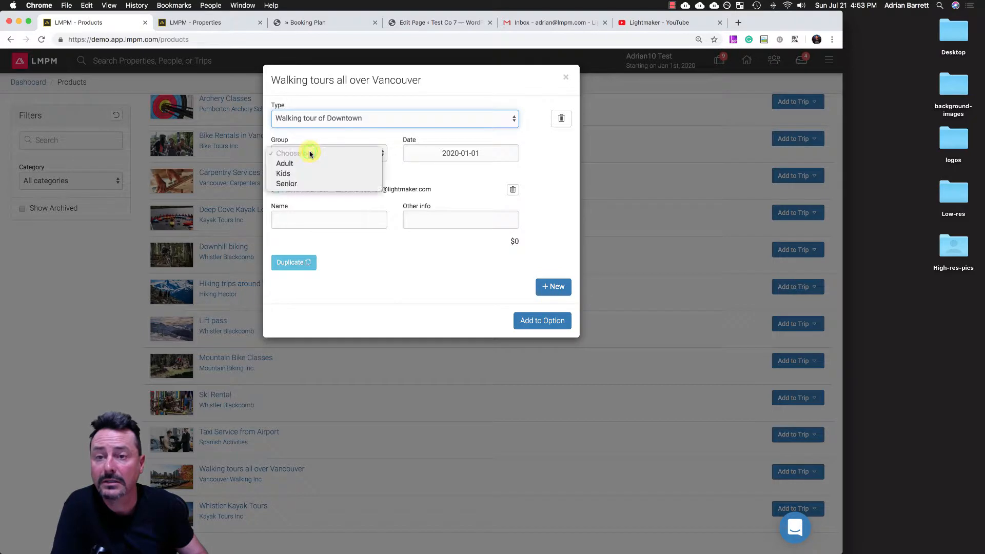
click(288, 161)
- Enter the participant's first name for the walking tour and Gluten Free as the other info
click(290, 221)
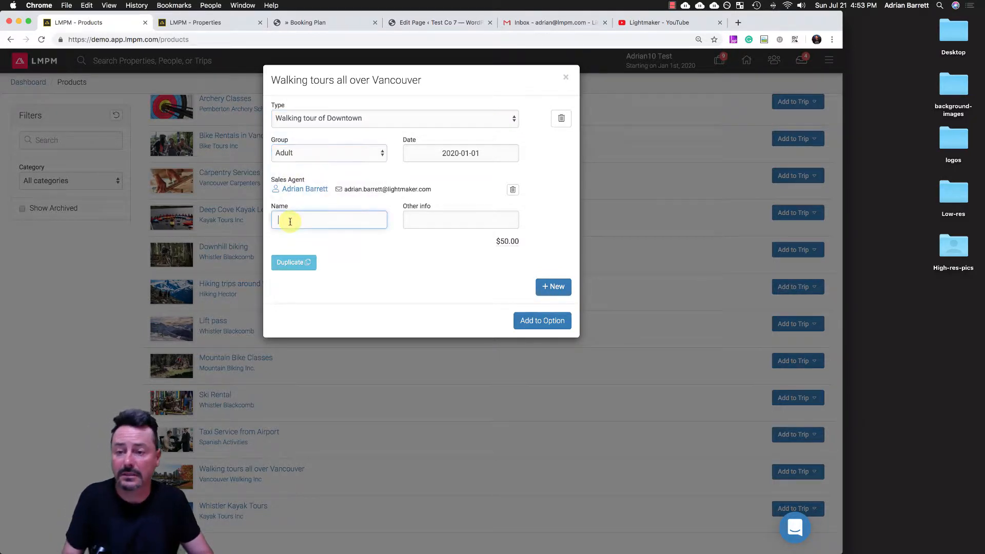
text(Adrian)
key(Tab)
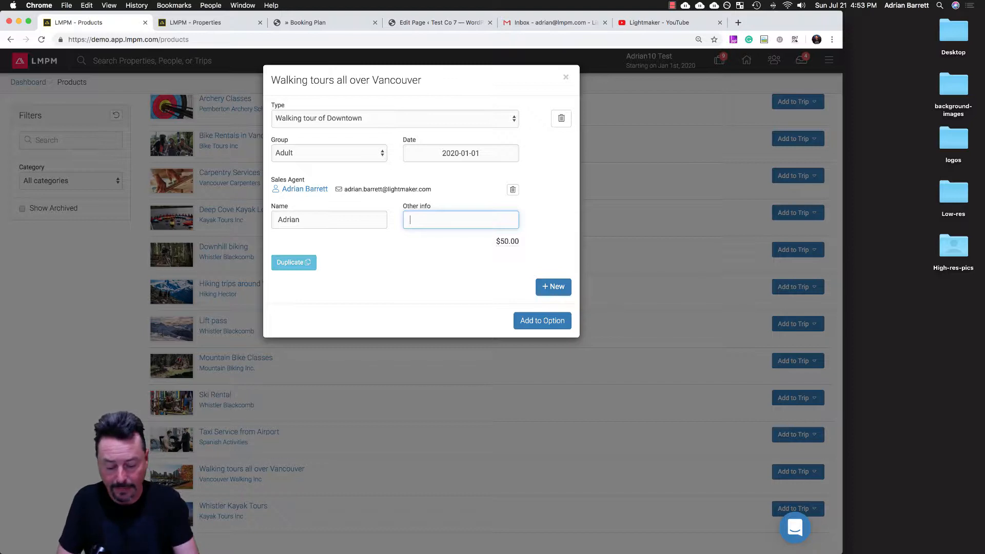
text(171)
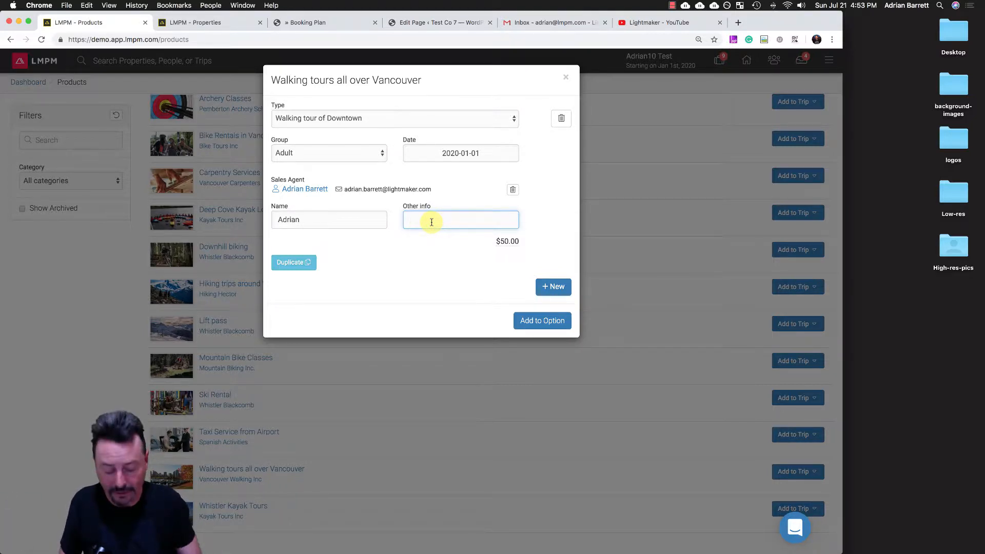
text(Gluten F)
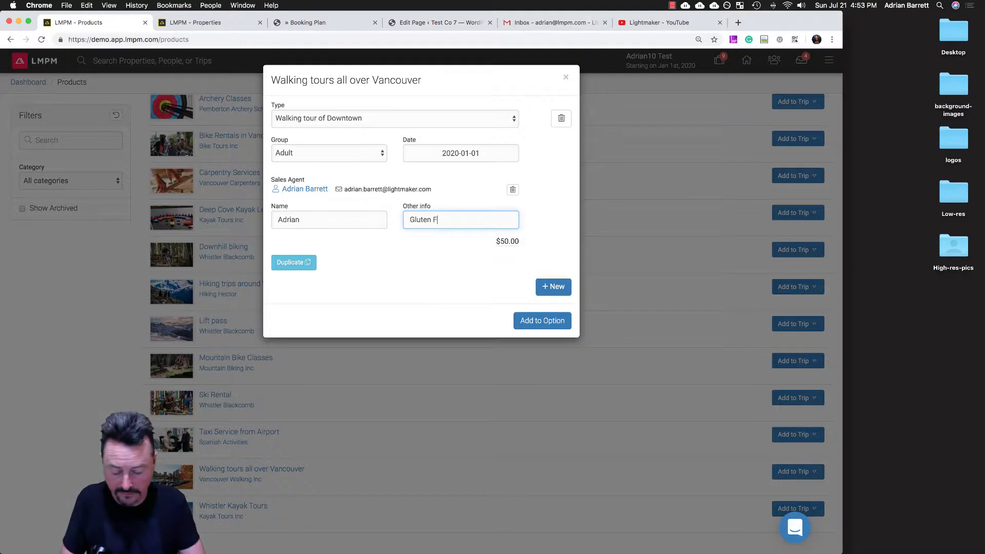
text(ree)
- Duplicate the walking tour entry for a second participant with an empty other info, and add both to Option A
click(293, 262)
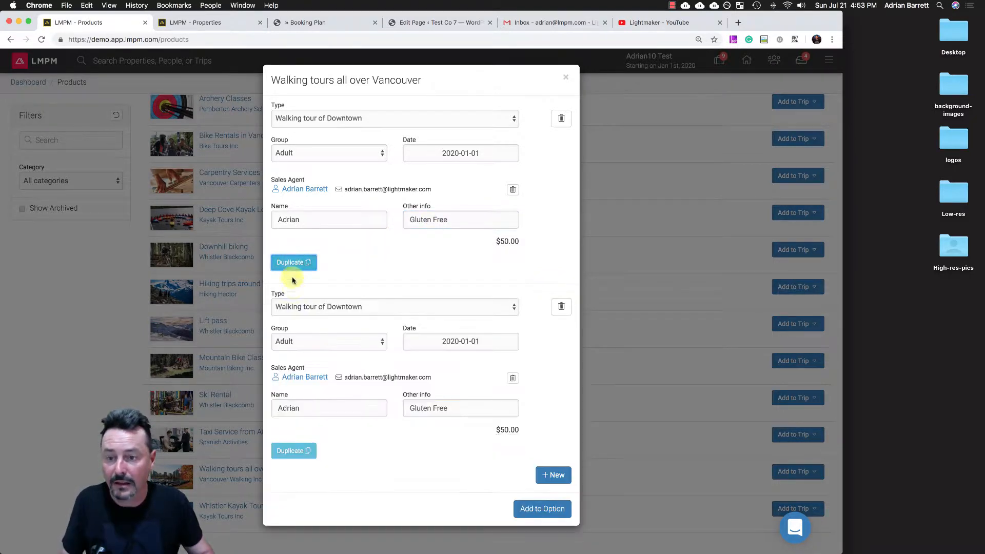
double_click(307, 408)
text(Silk)
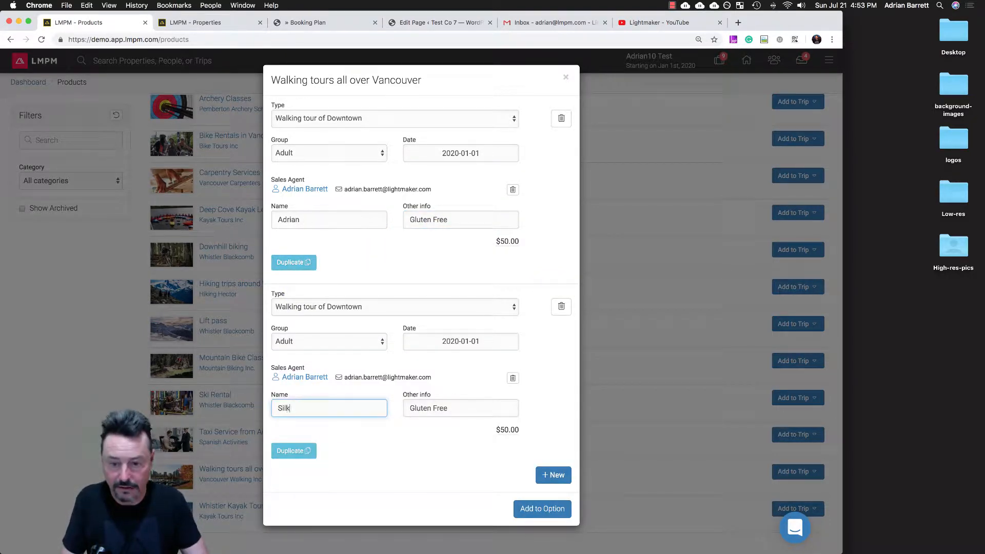
text(e)
key(Tab)
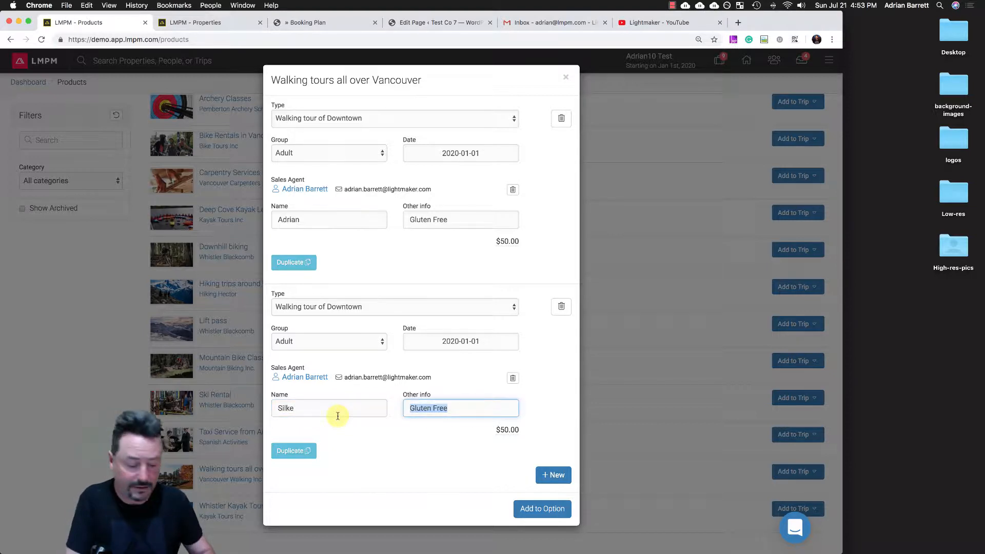
key(BackSpace)
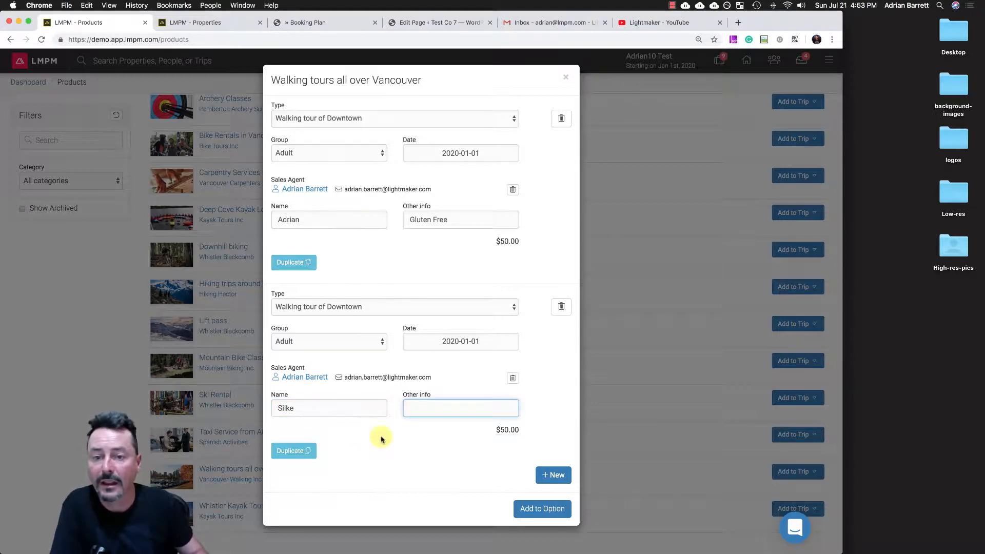
click(528, 508)
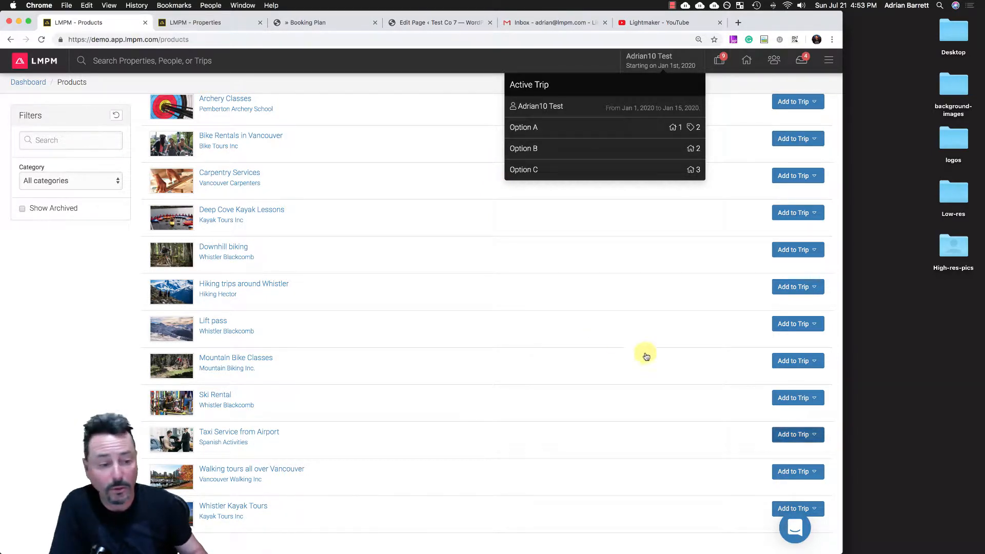
- Add a single Taxi Service from Airport to Option B, with type From Airport to Hotel and group Adult
click(787, 435)
click(767, 480)
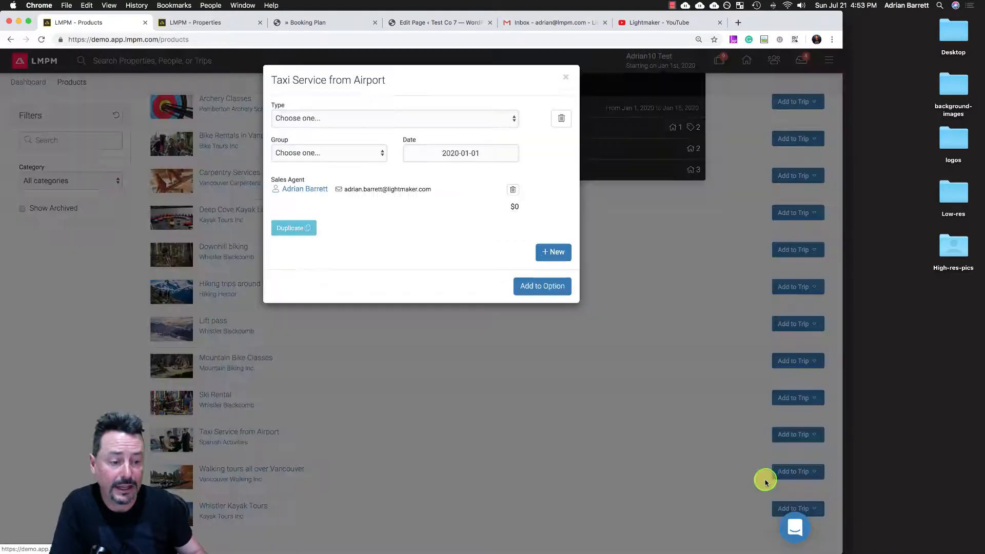
click(301, 119)
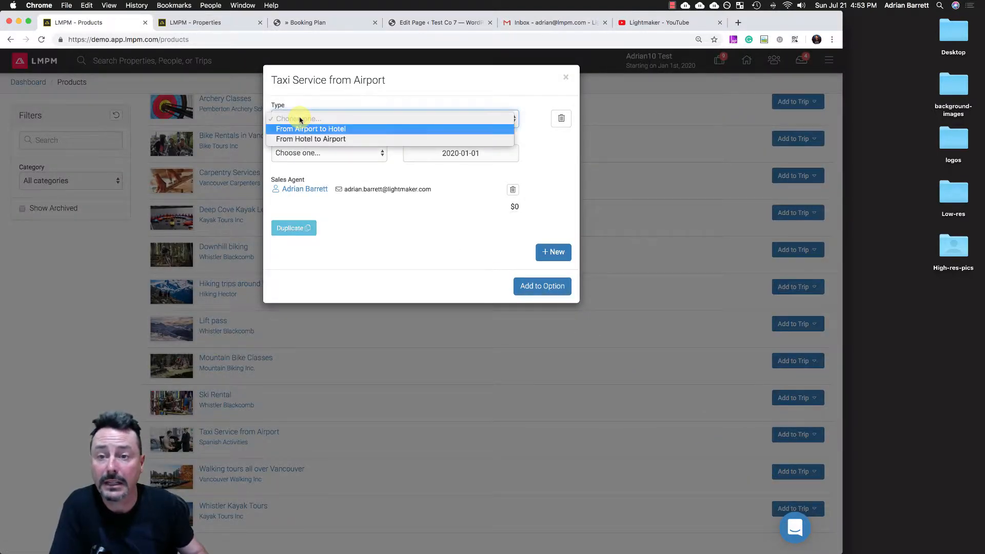
click(339, 129)
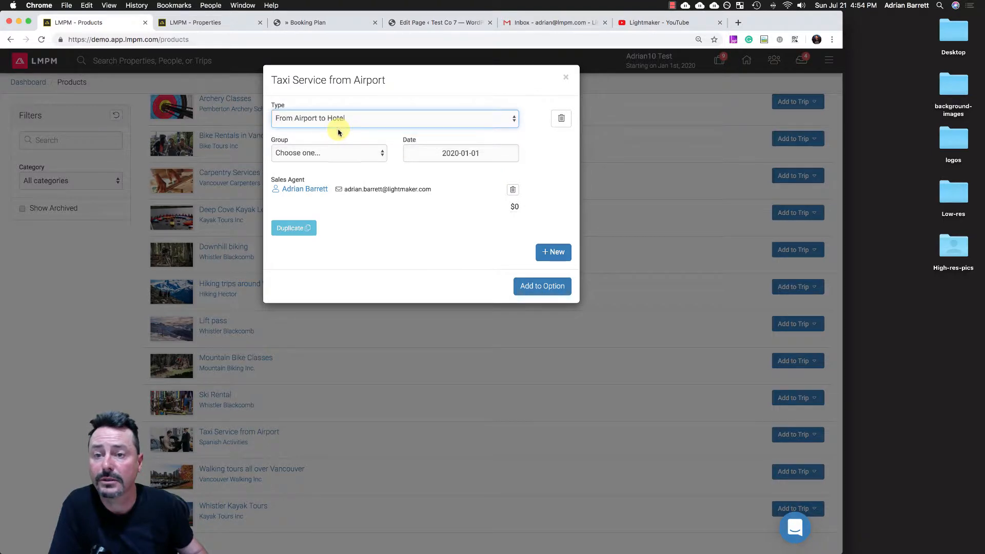
click(314, 154)
click(303, 162)
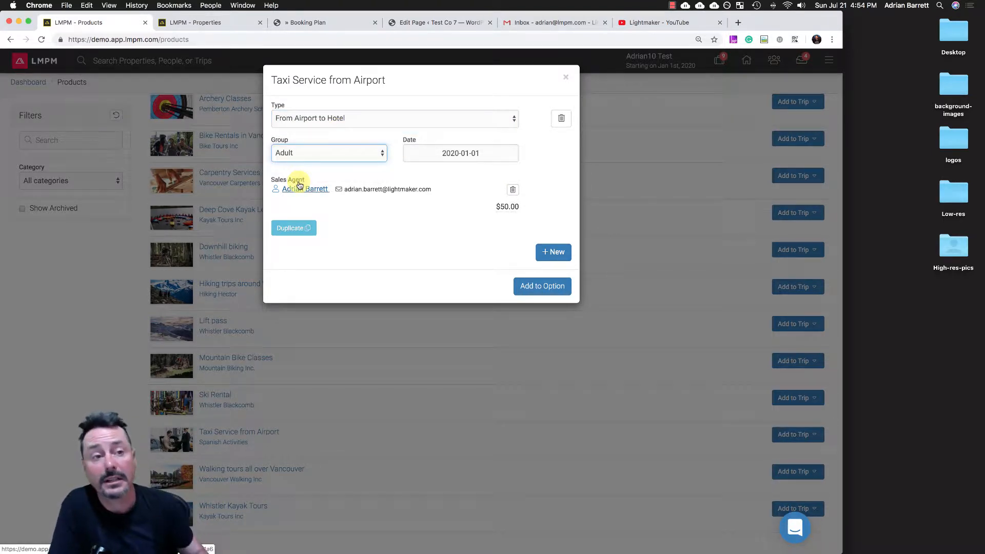
click(292, 228)
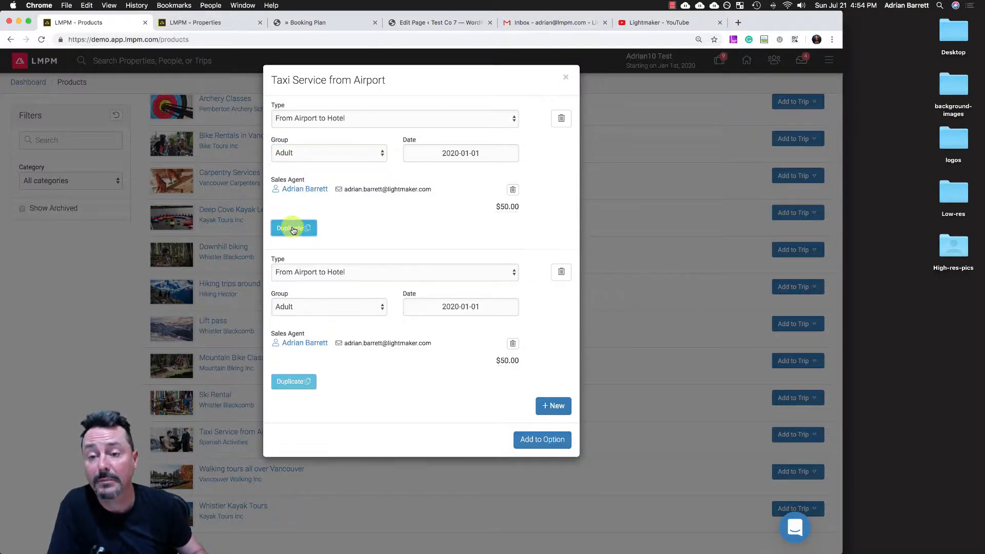
click(561, 271)
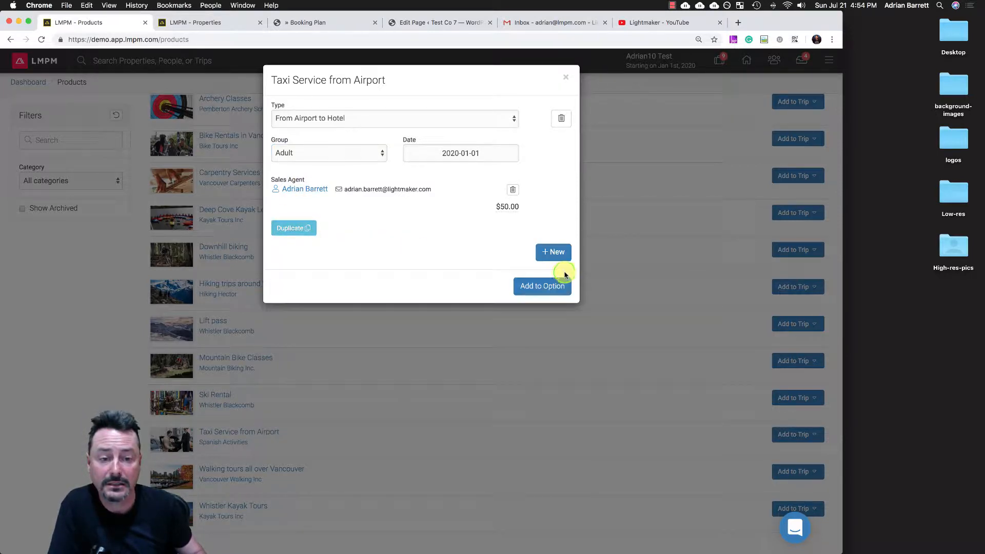
click(536, 287)
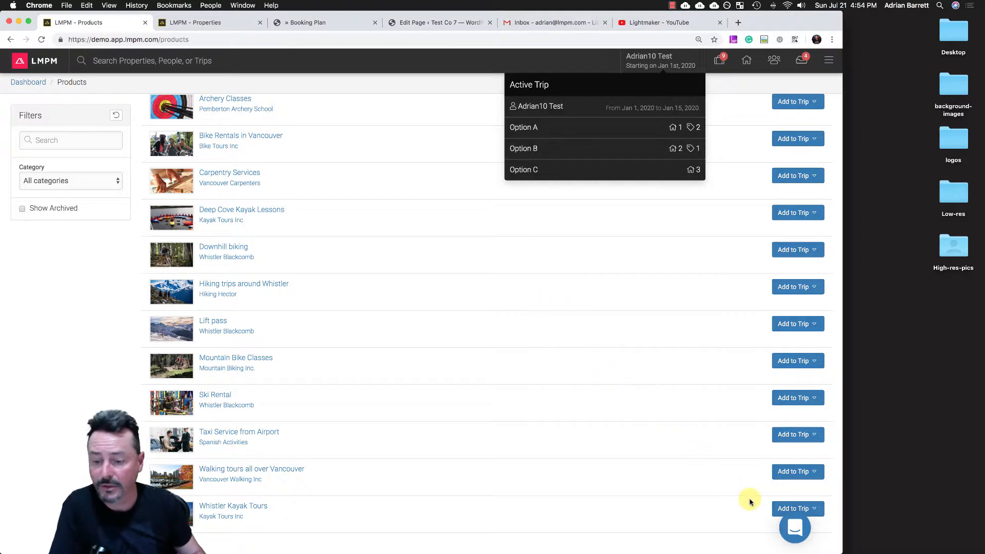
- Start adding Whistler Kayak Tours to the trip, choosing the Green Lake Tour type and the Adult group
click(784, 510)
click(762, 528)
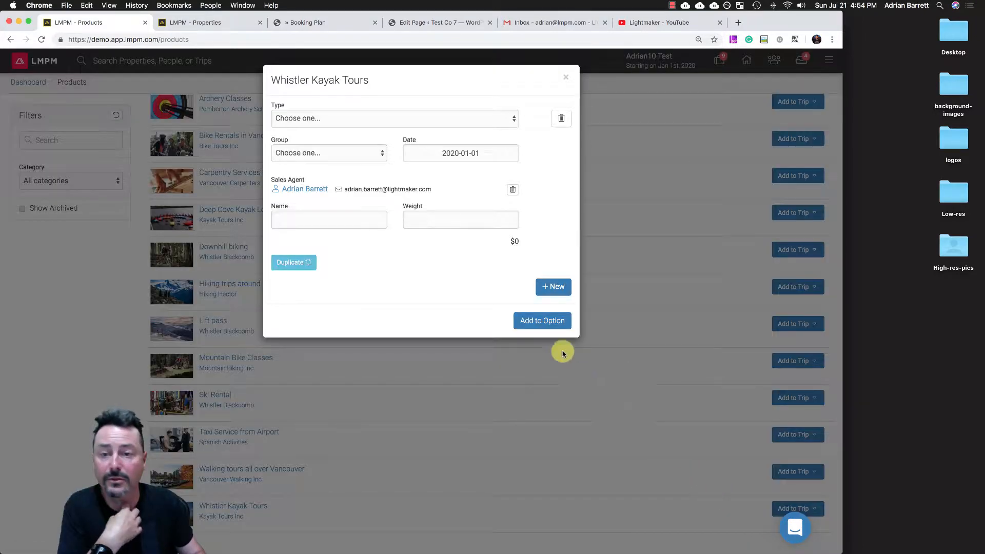
click(304, 121)
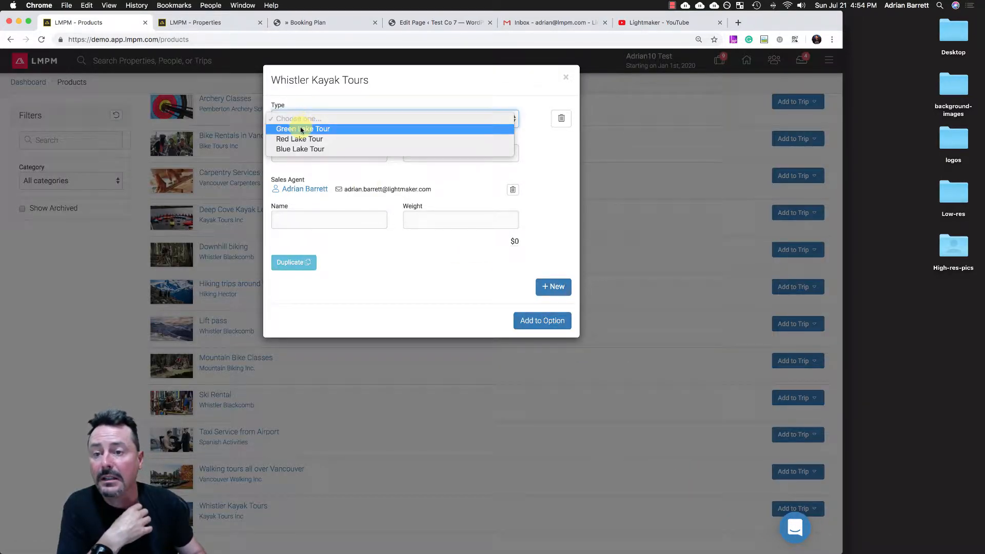
click(302, 129)
click(297, 153)
click(290, 164)
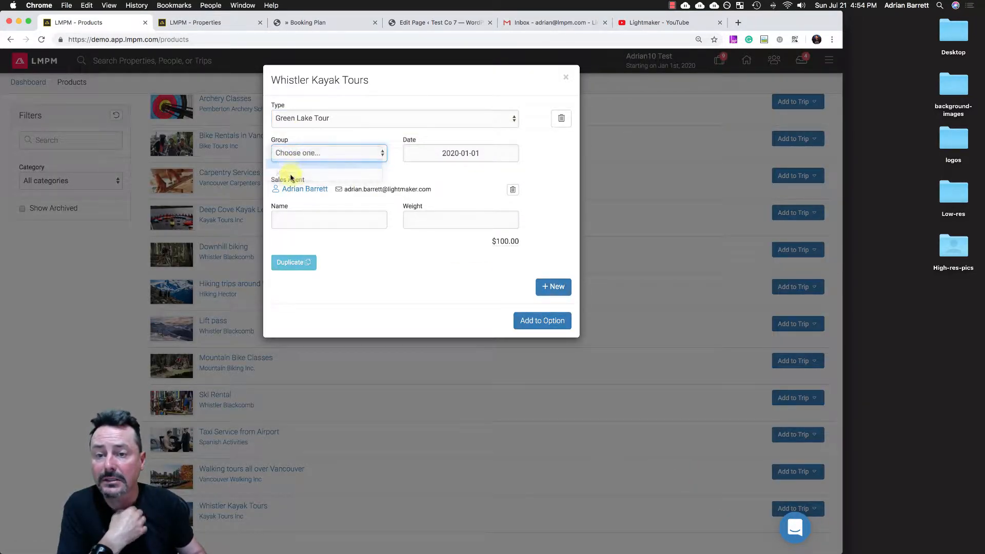
- Enter the first kayak participant's name, and duplicate the entry with a second participant's name
click(297, 221)
text(Ad)
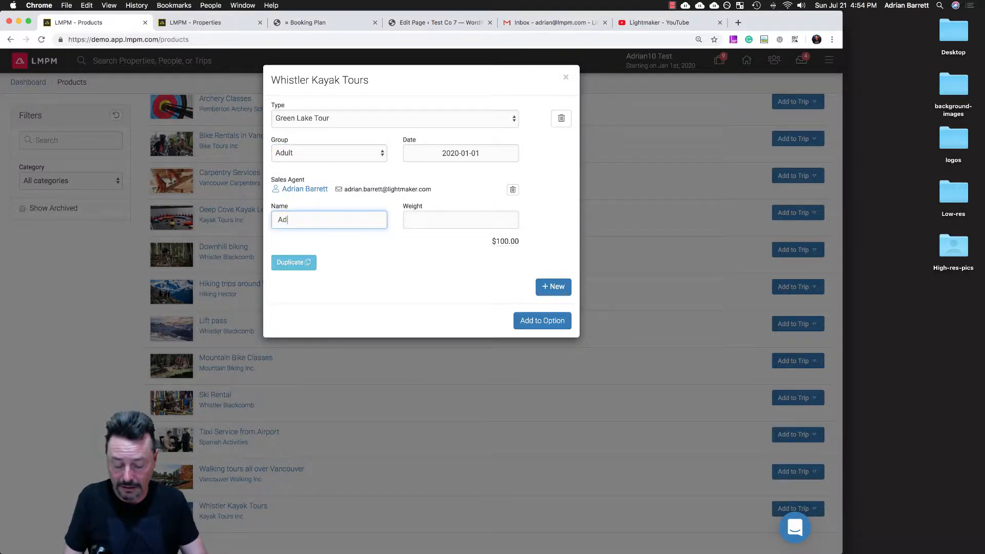
text(rian)
click(295, 262)
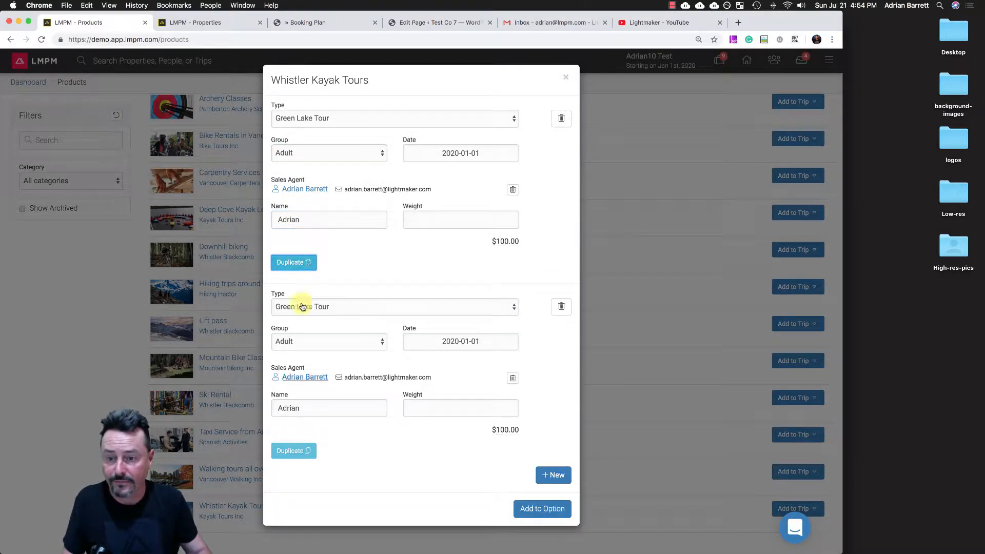
double_click(314, 408)
text(Silke)
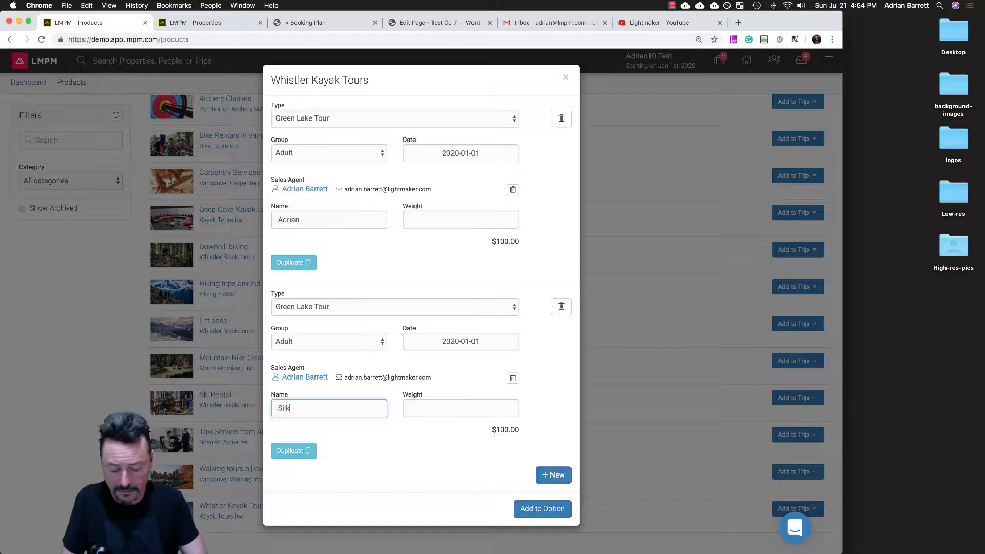
key(Tab)
- Duplicate the kayak tour entry two more times and enter the third and fourth participants' names
click(288, 451)
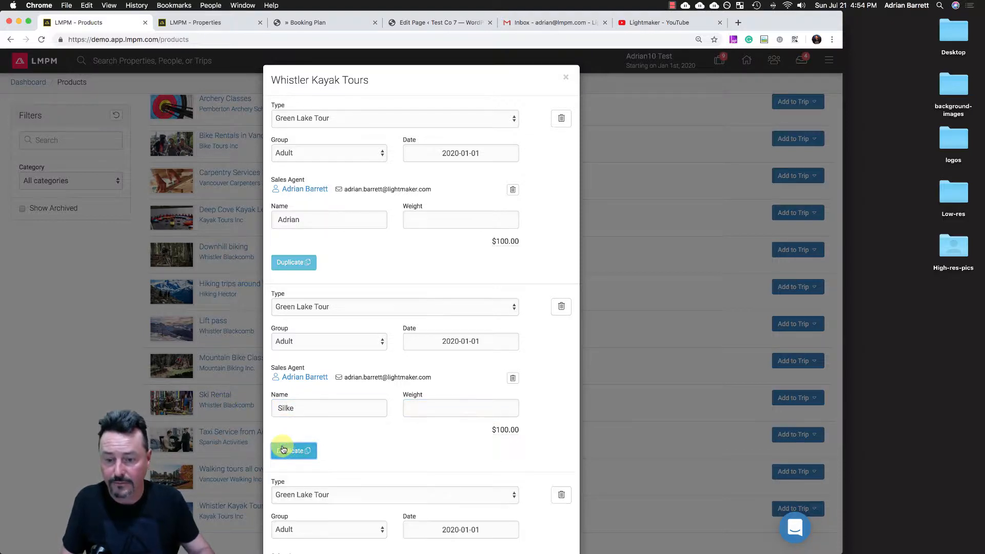
scroll(290, 441, down, 3)
double_click(287, 419)
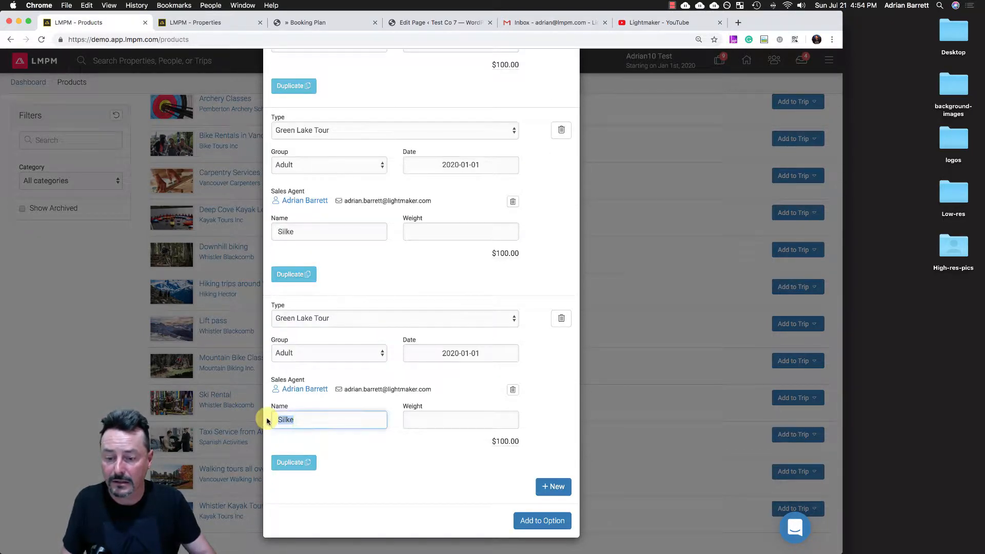
text(Jasmin)
key(Tab)
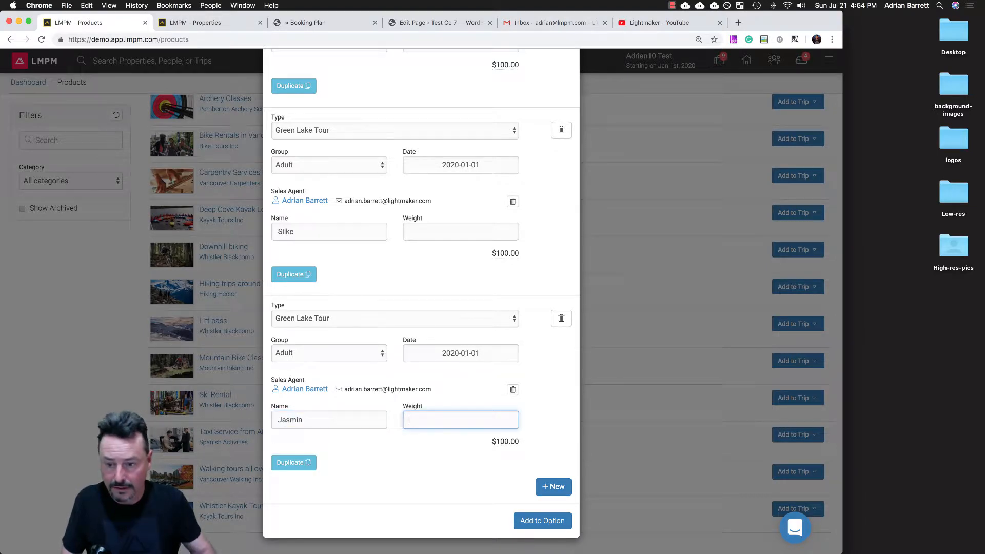
click(288, 461)
scroll(309, 520, down, 4)
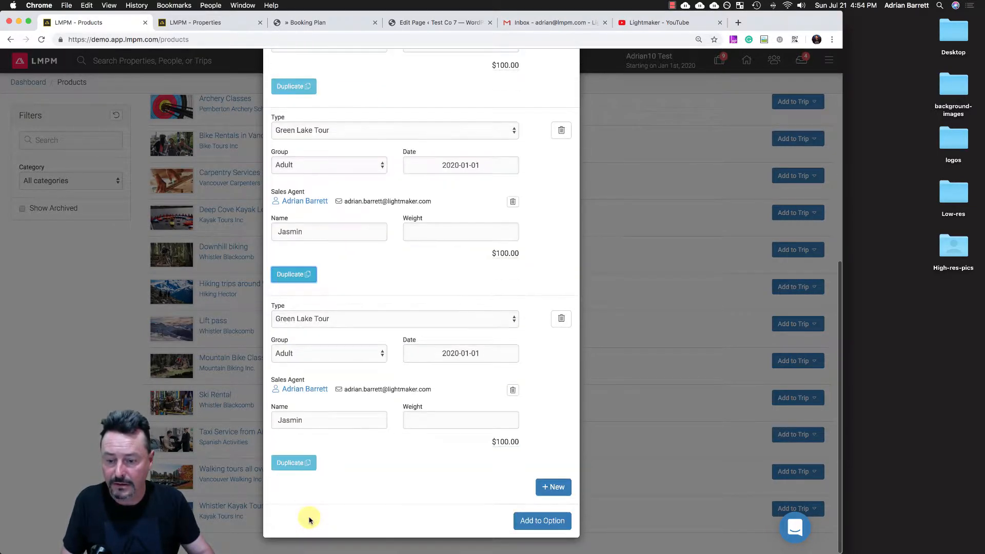
drag(306, 421, 258, 419)
text(Lucas)
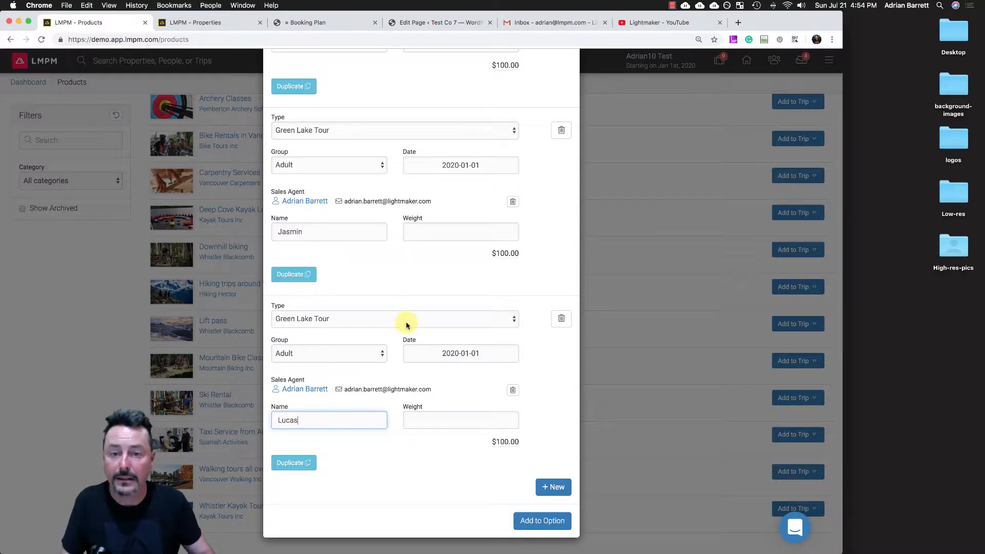
- Set the first kayak participant's weight to 74 and the second participant's weight to 60
scroll(407, 323, up, 5)
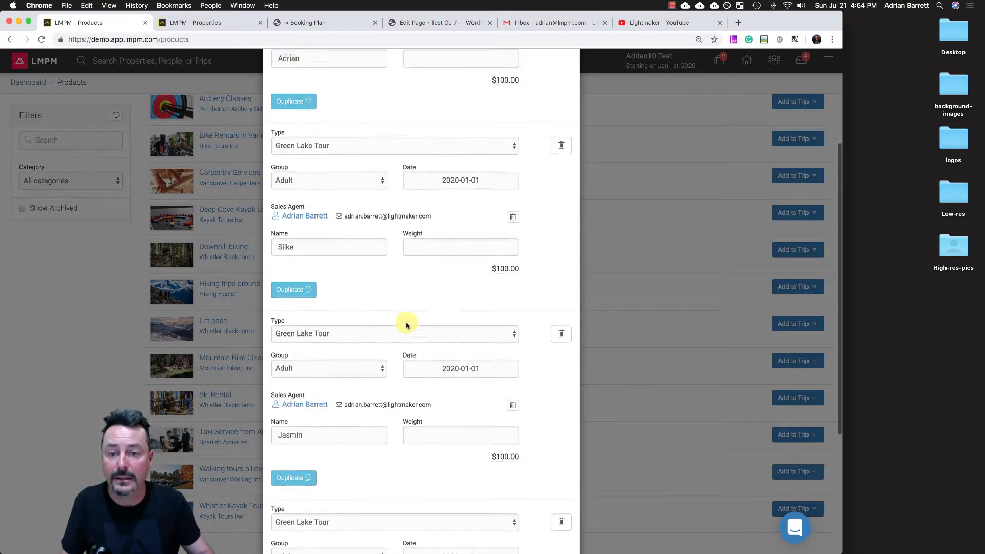
scroll(406, 323, up, 1)
click(428, 118)
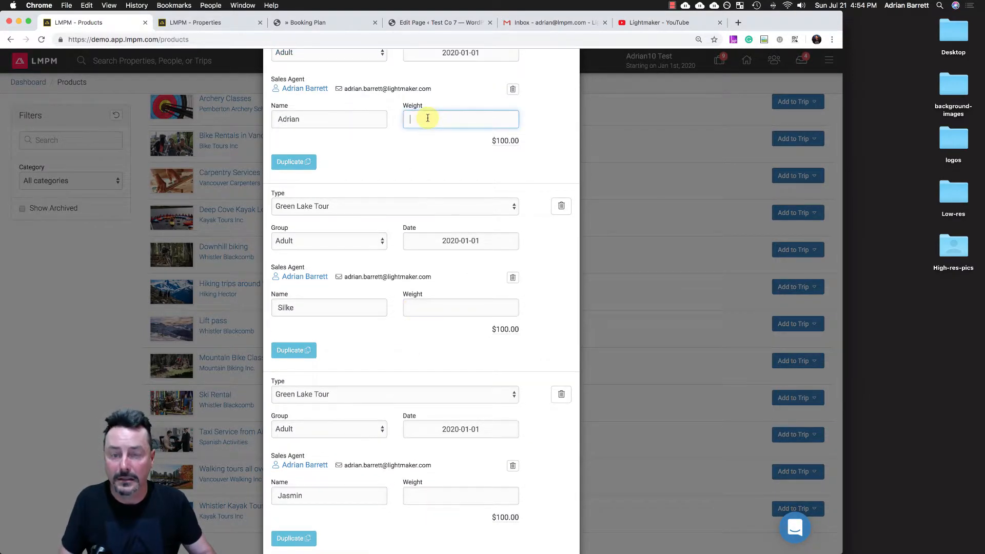
text(74)
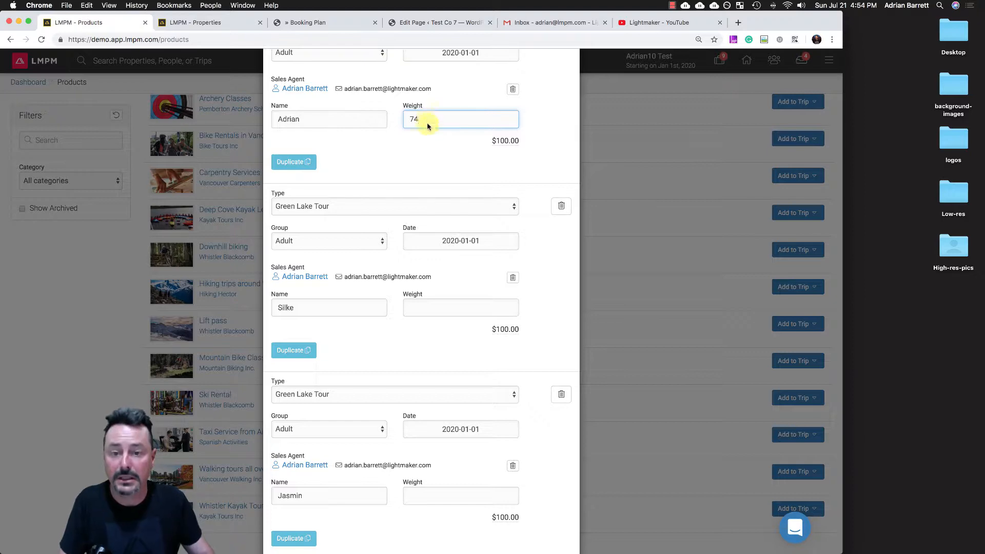
click(423, 305)
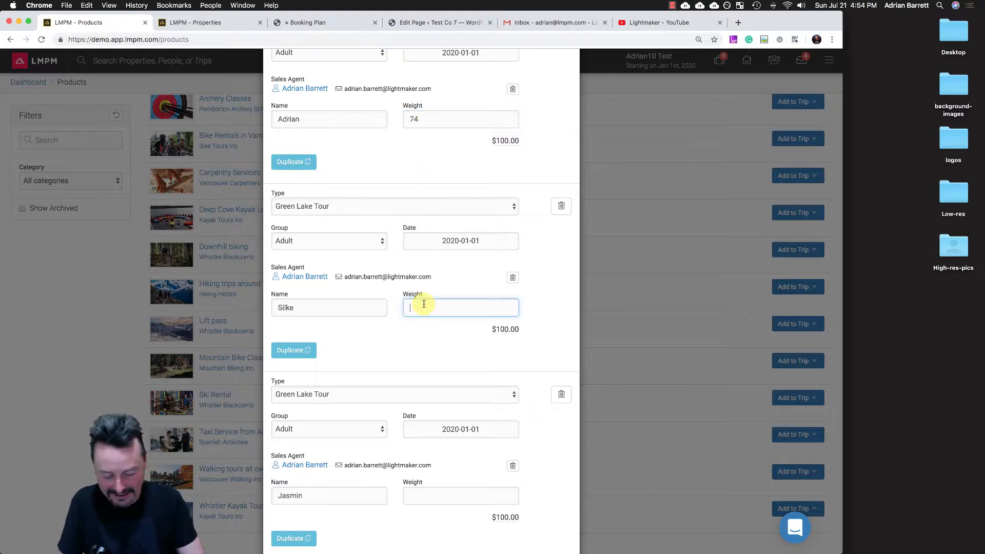
text(60)
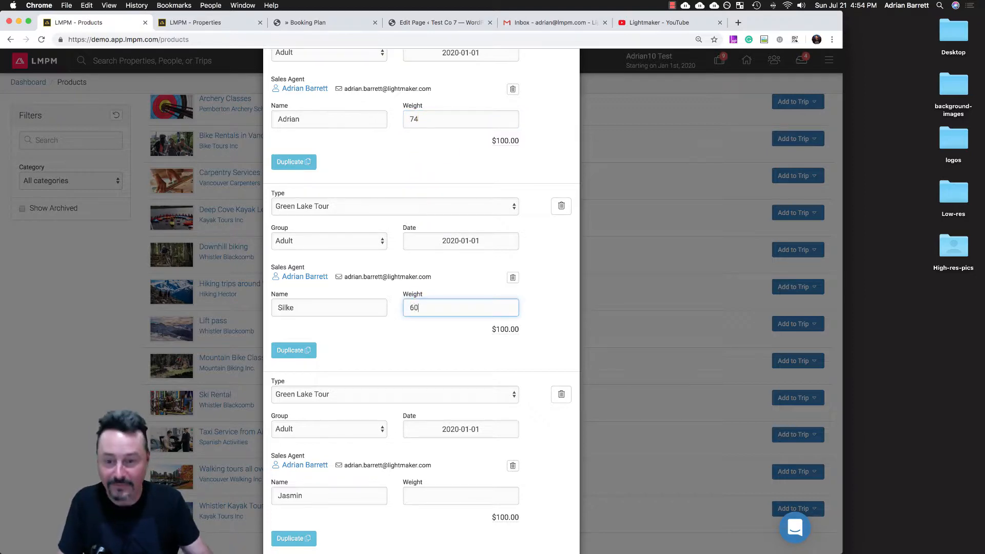
- Set the third and fourth kayak participants' weights to 55 and 72, and add the tours to the option
click(446, 491)
scroll(441, 462, down, 3)
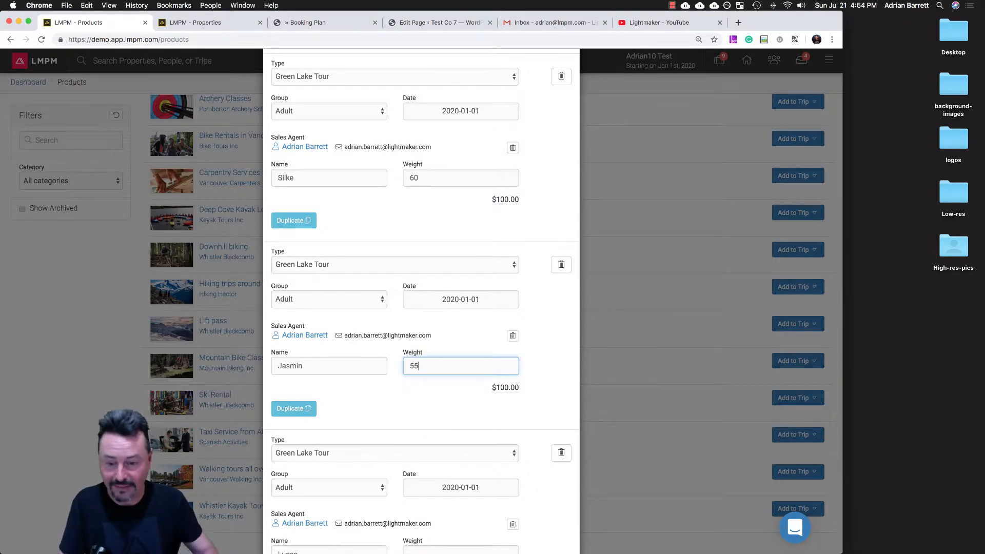
scroll(477, 445, down, 3)
click(425, 415)
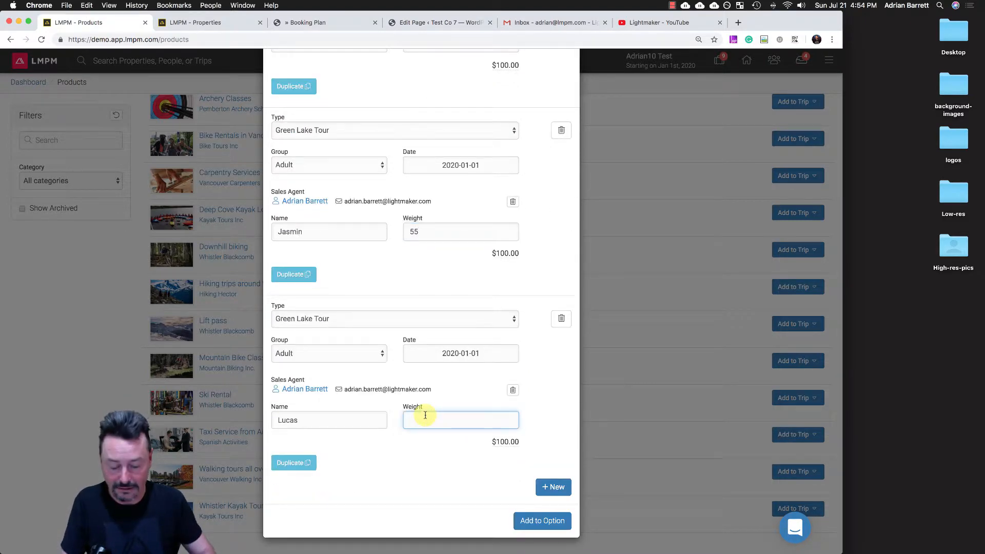
text(7)
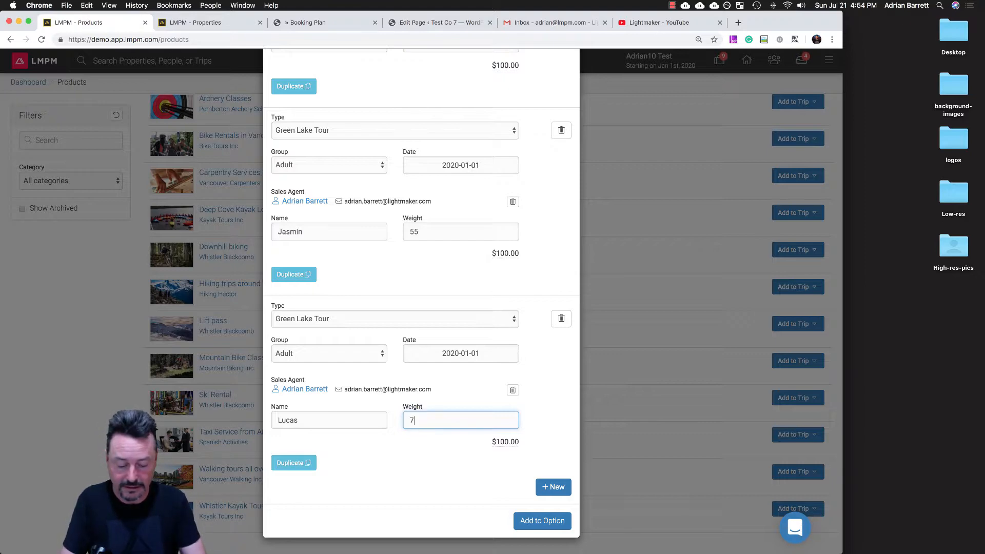
text(2)
click(539, 521)
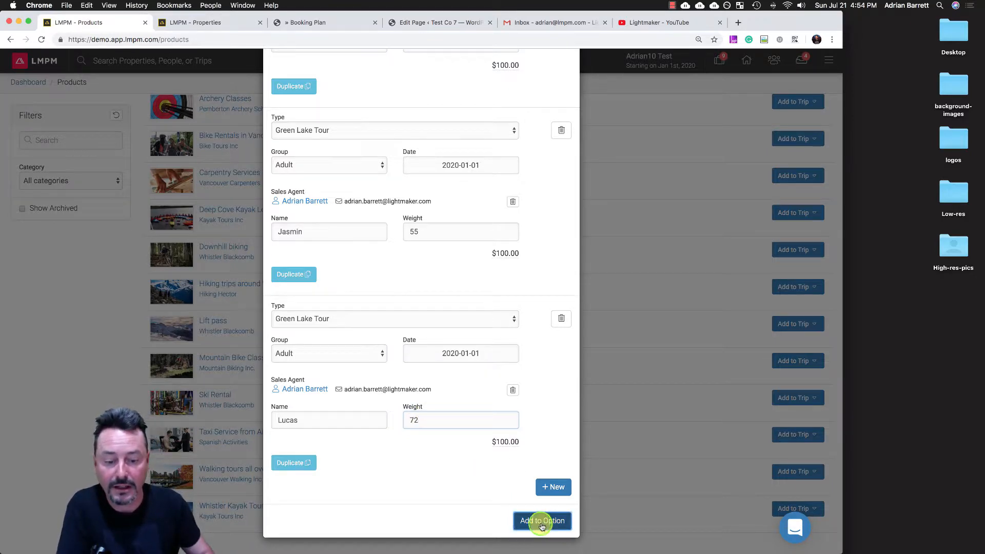
- Open the trip's plan and review the properties, products and charges of Options A, B and C
click(534, 148)
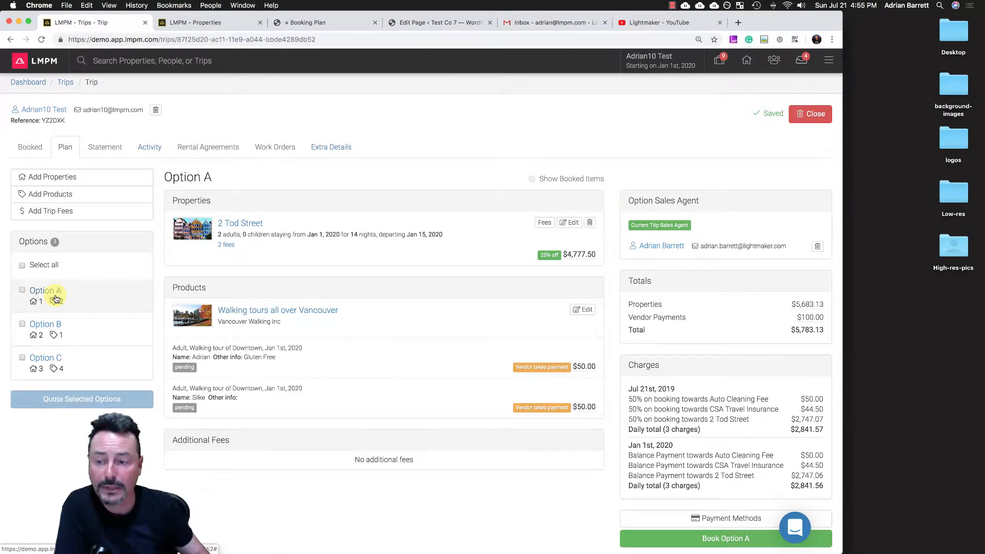
click(57, 331)
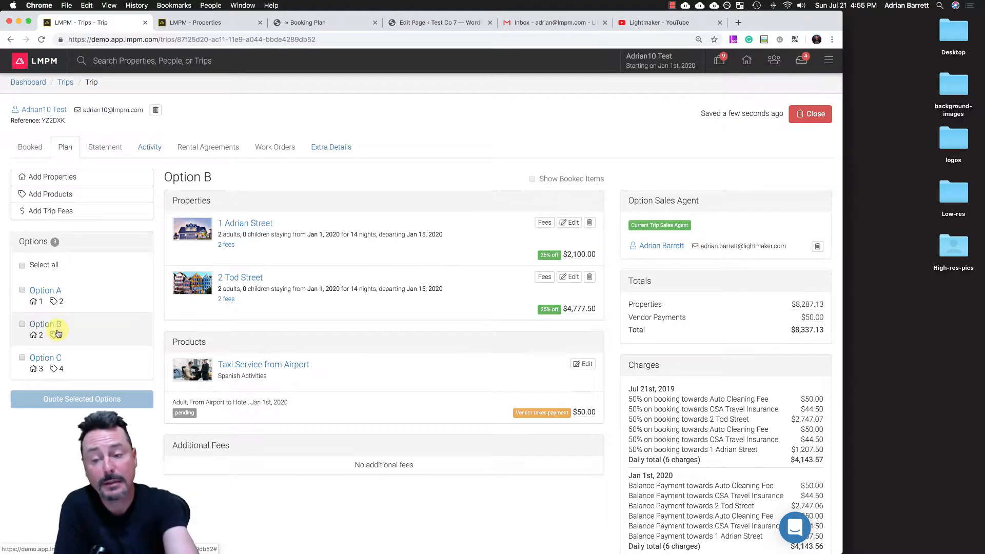
click(52, 359)
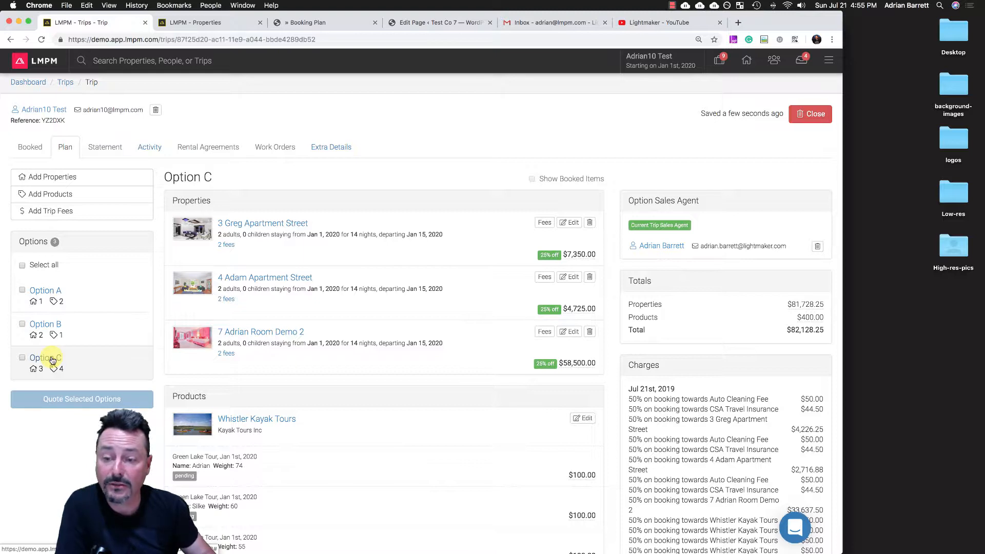
- Try to add the $25.00 Pet Fee to Option C's trip fees, and open that fee's settings
click(56, 210)
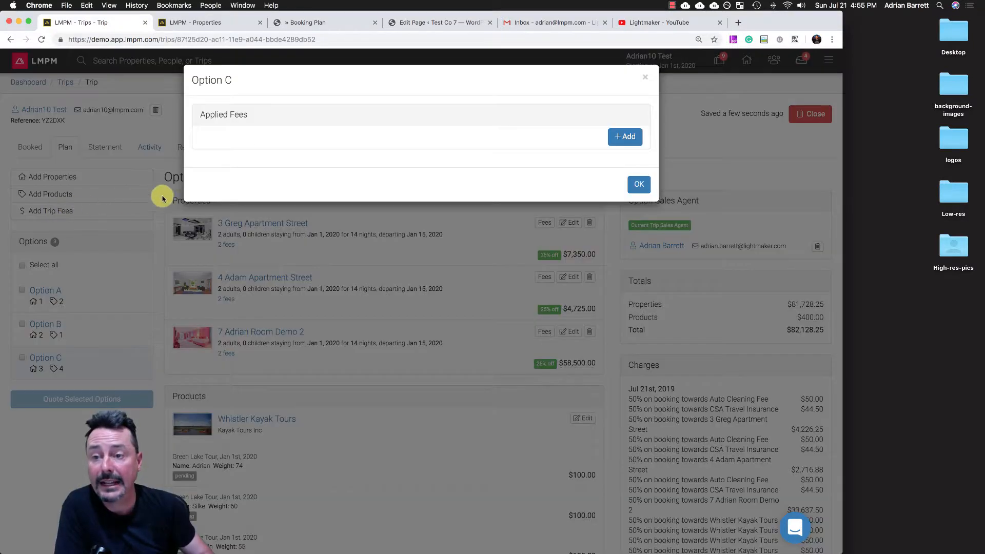
click(624, 136)
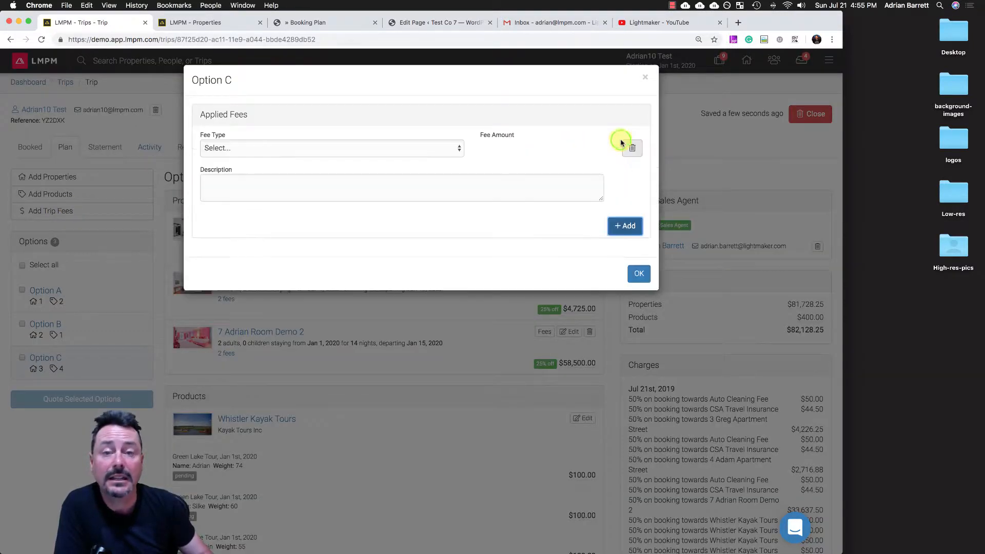
click(334, 149)
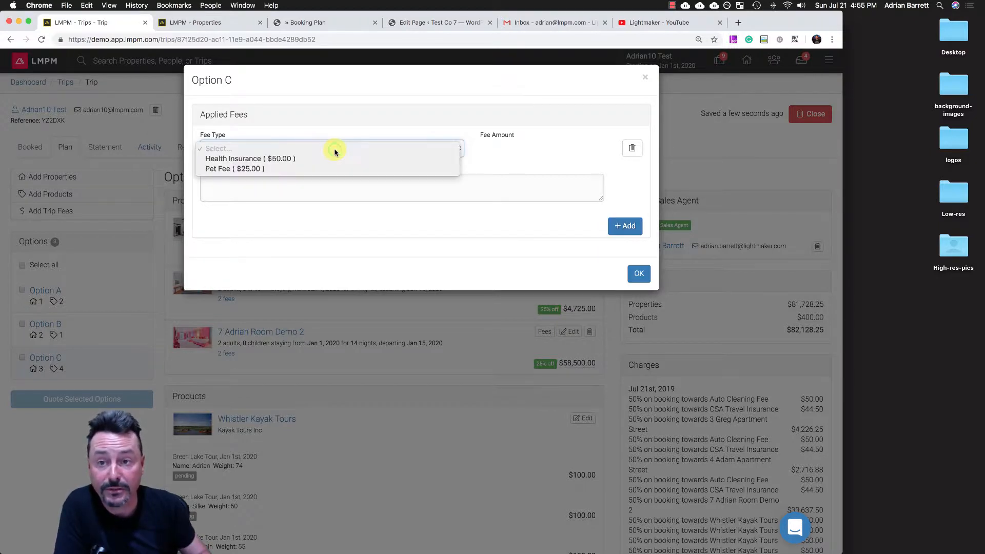
click(274, 169)
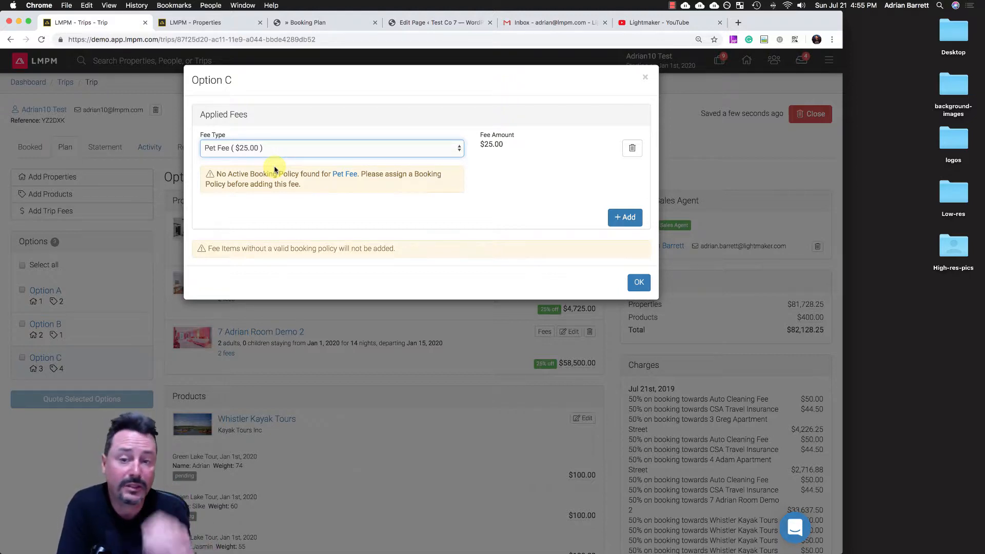
click(338, 175)
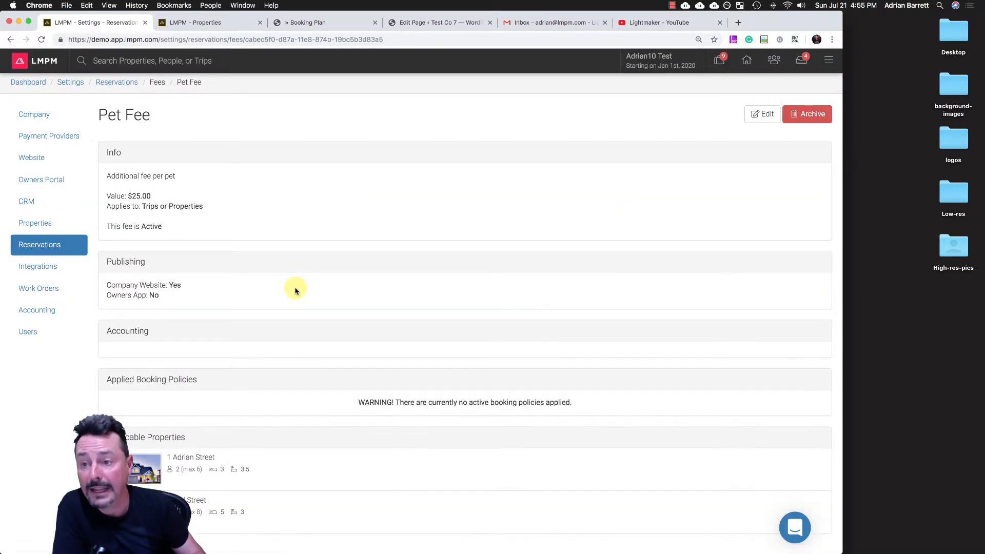
- Edit the Pet Fee to use the default booking policy and apply to all listed properties, and save it
click(761, 114)
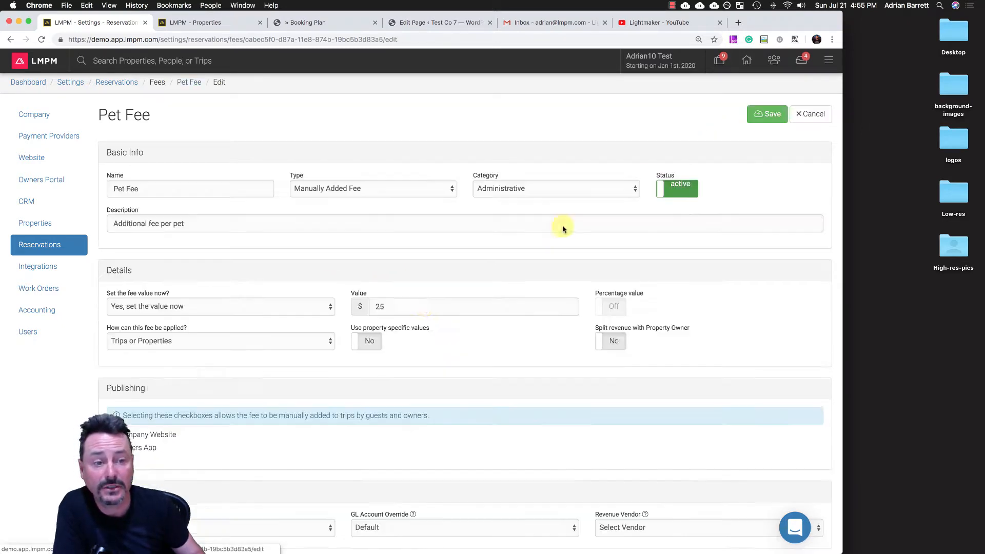
scroll(412, 315, down, 5)
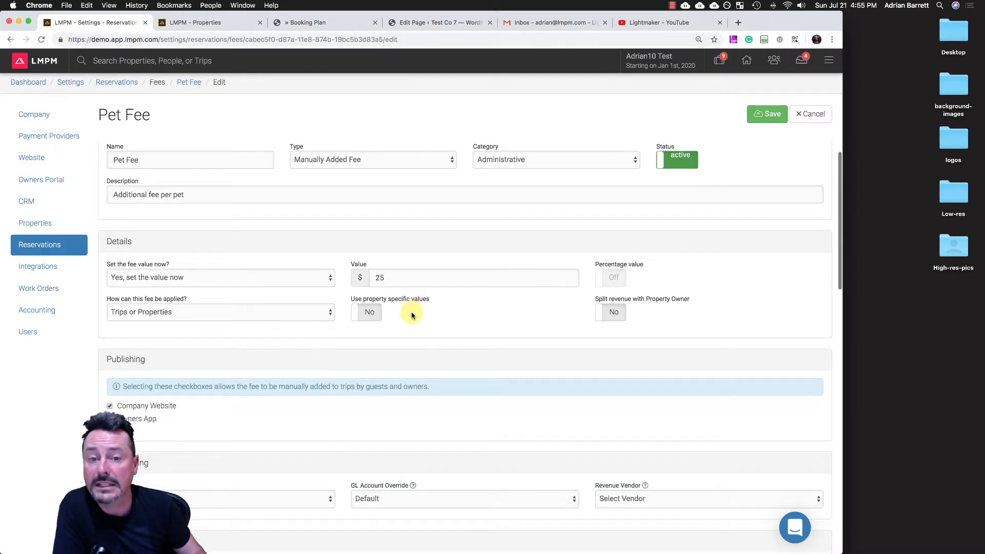
scroll(412, 315, down, 5)
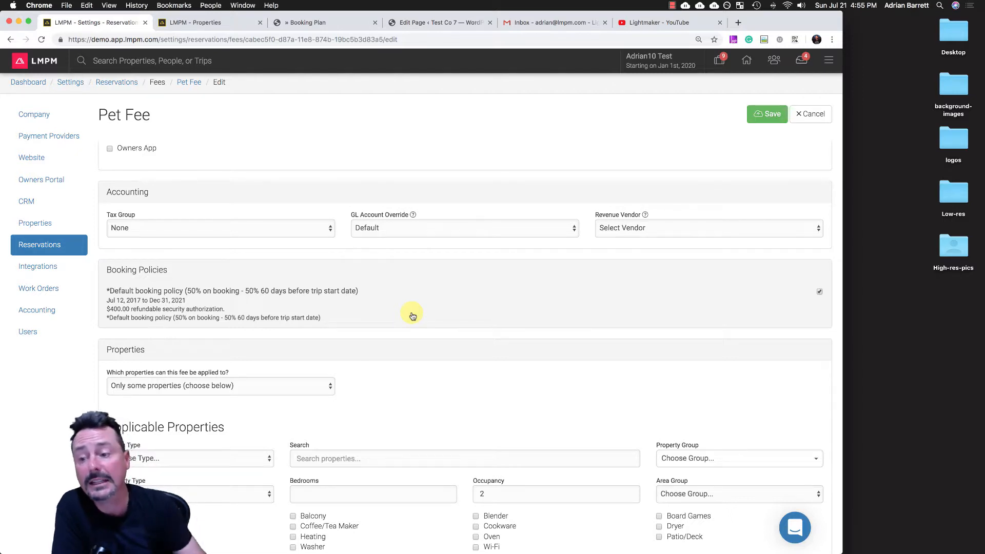
scroll(413, 316, down, 10)
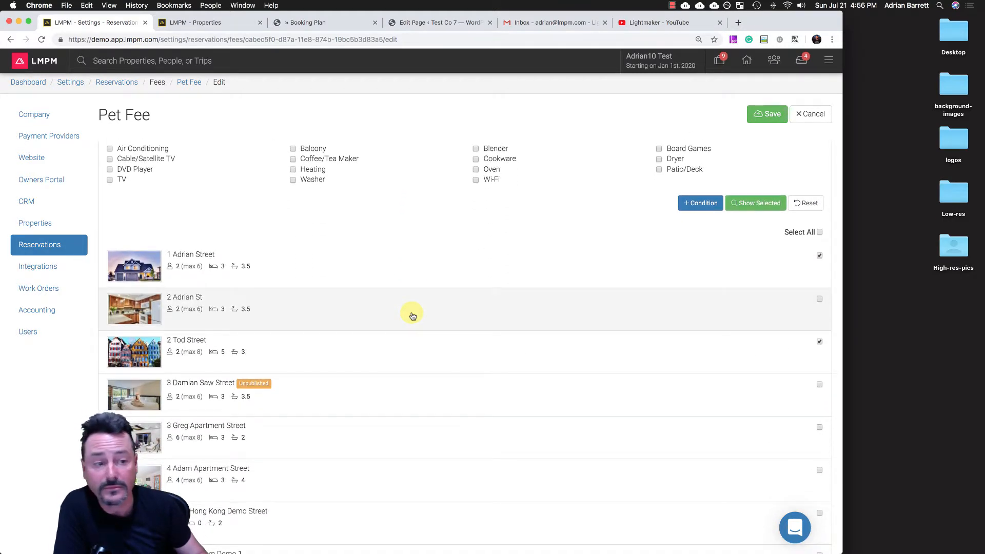
scroll(413, 315, up, 3)
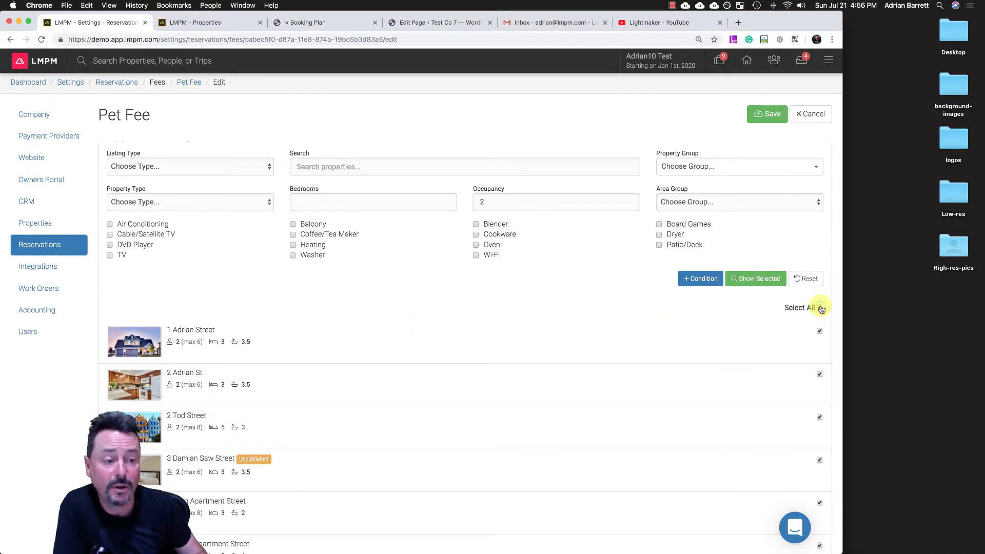
scroll(688, 342, down, 6)
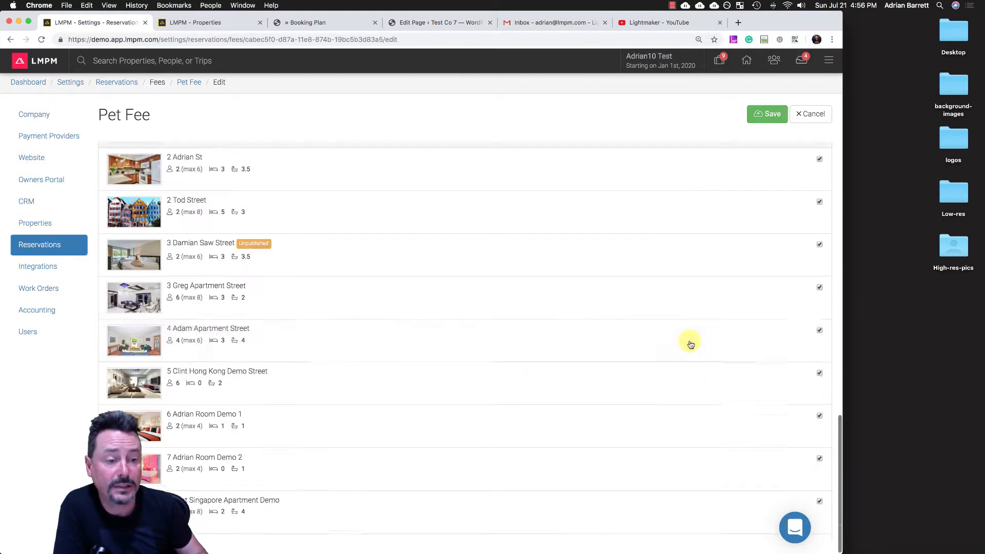
click(773, 114)
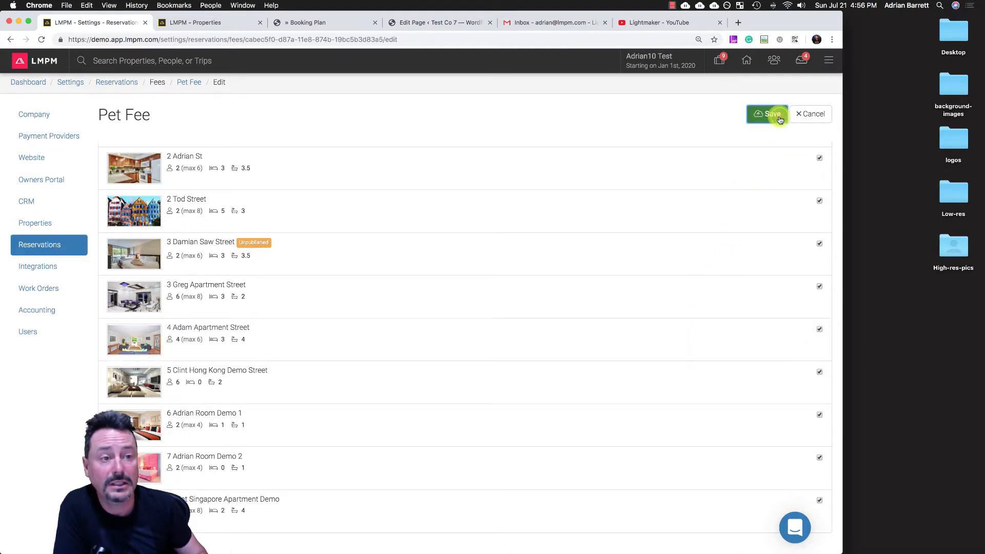
- Return to the trip and add the $25.00 Pet Fee to Option C as a trip fee
click(649, 65)
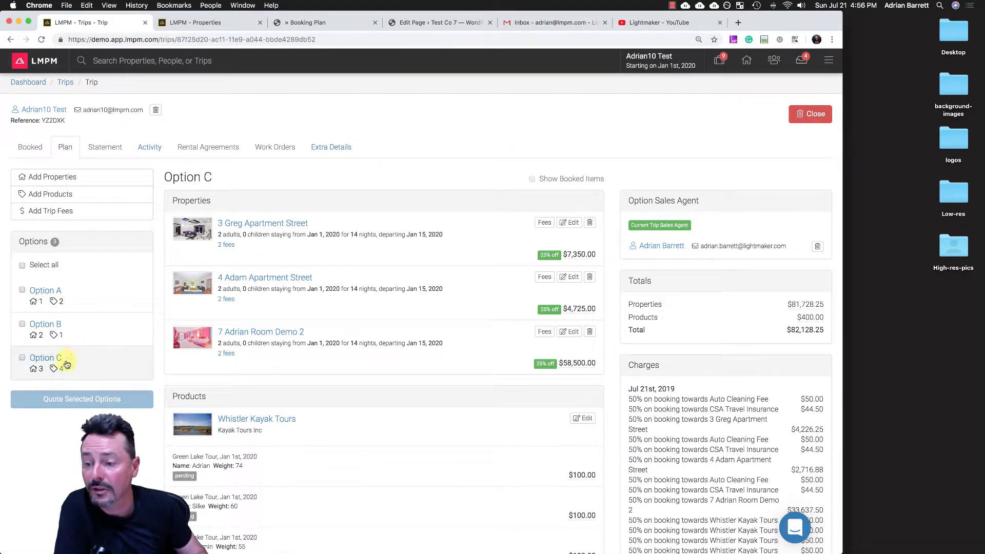
scroll(279, 247, down, 2)
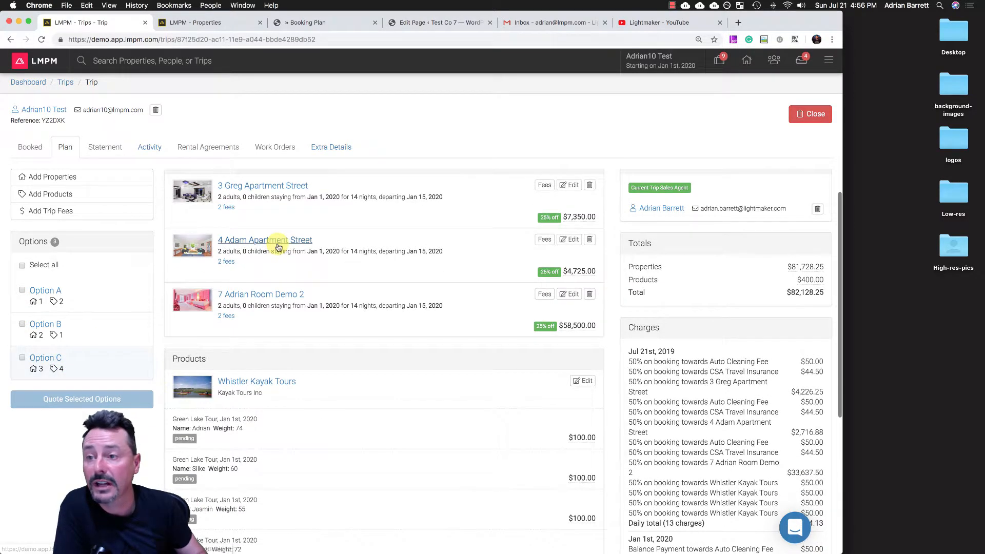
click(82, 212)
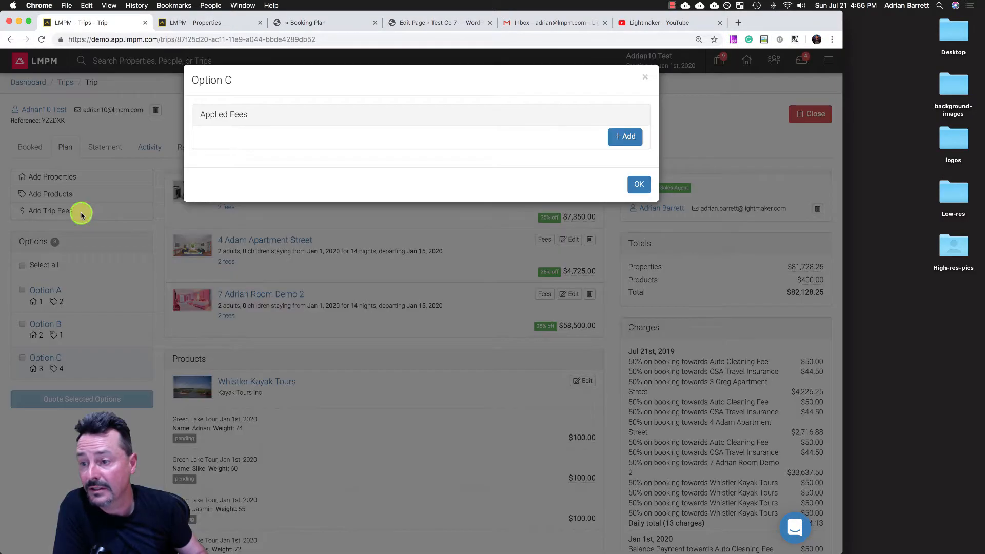
click(625, 137)
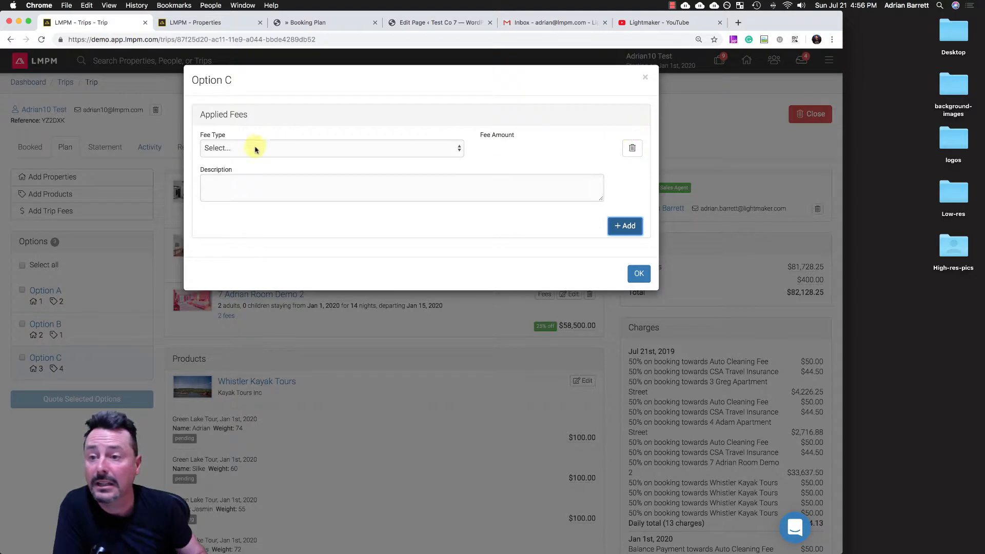
click(223, 150)
click(224, 169)
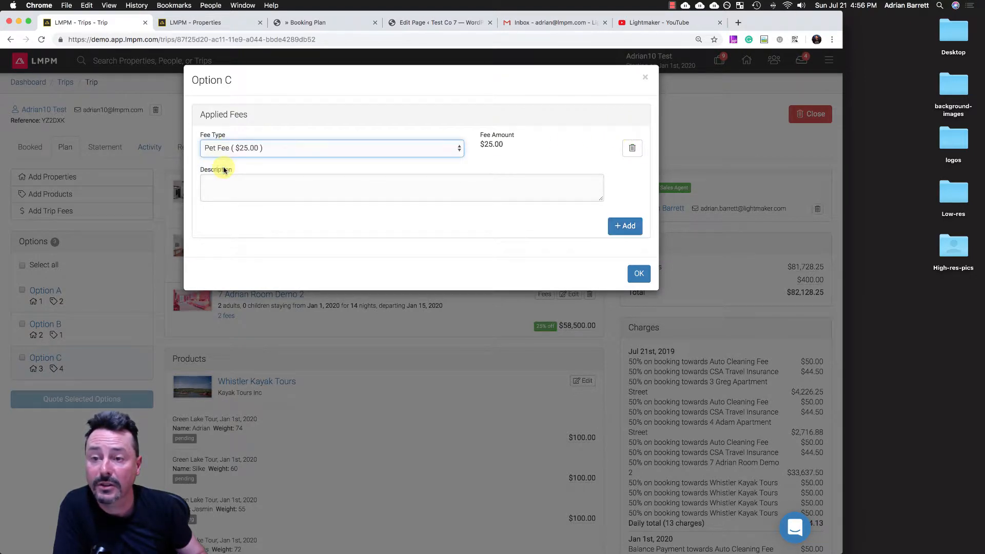
click(641, 275)
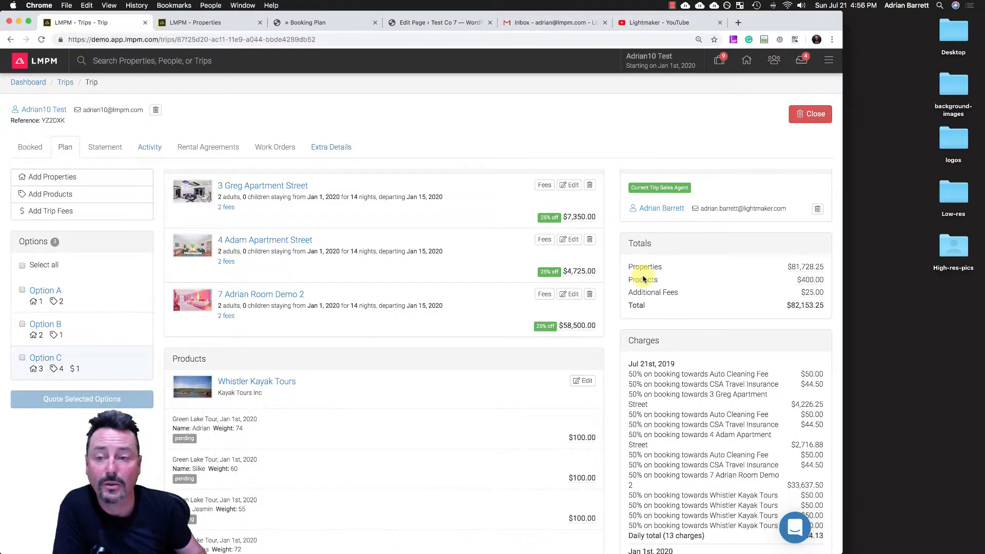
- Add the $50.00 Health Insurance trip fee to Option B
click(77, 328)
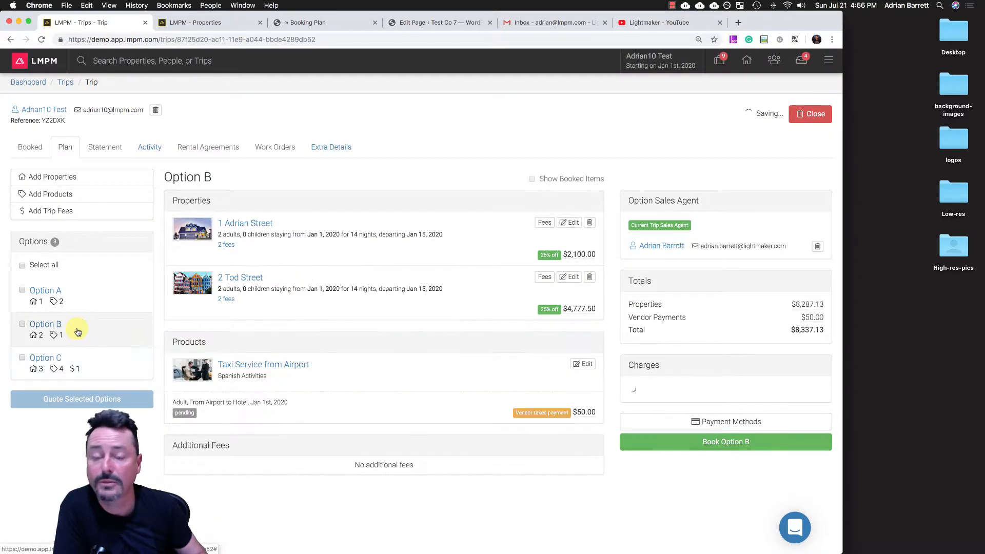
click(73, 212)
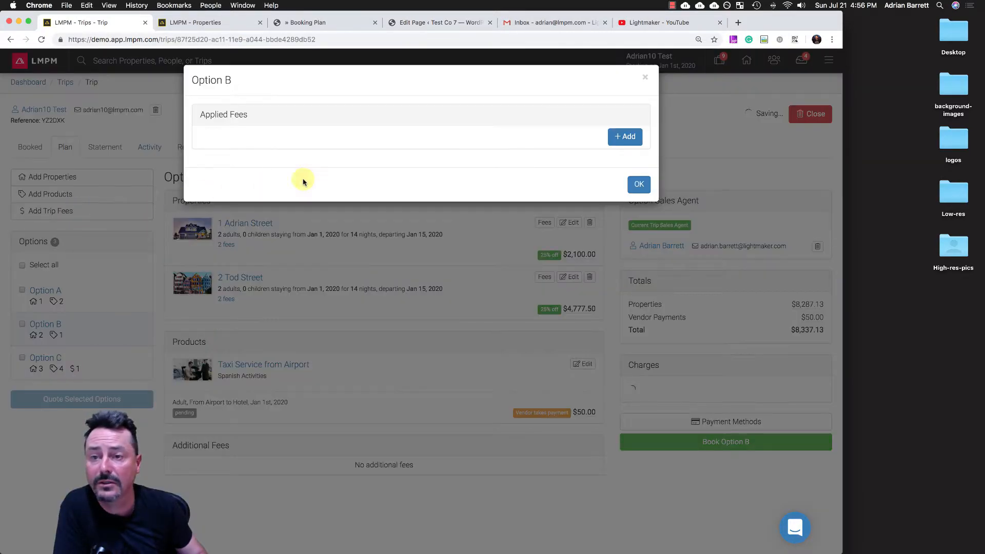
click(618, 137)
click(282, 148)
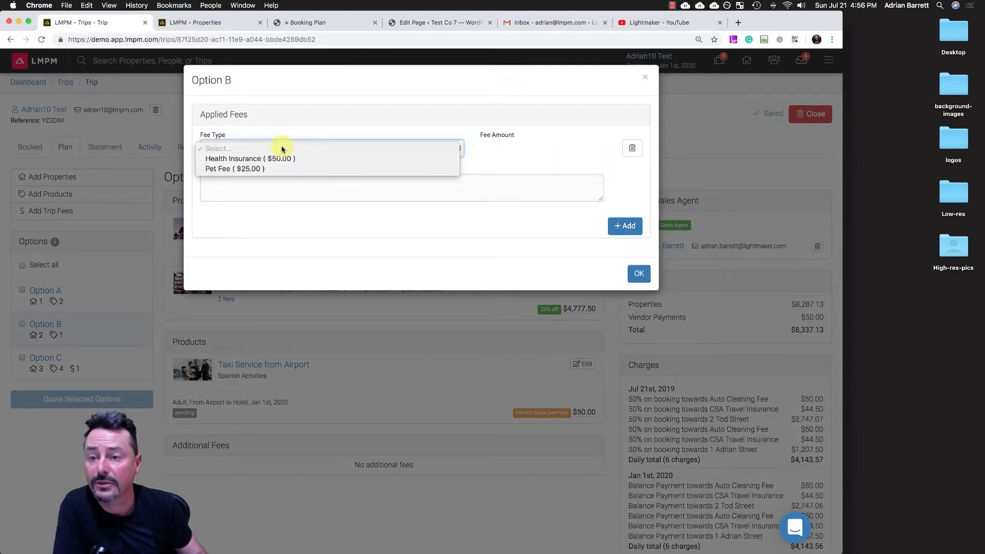
click(266, 159)
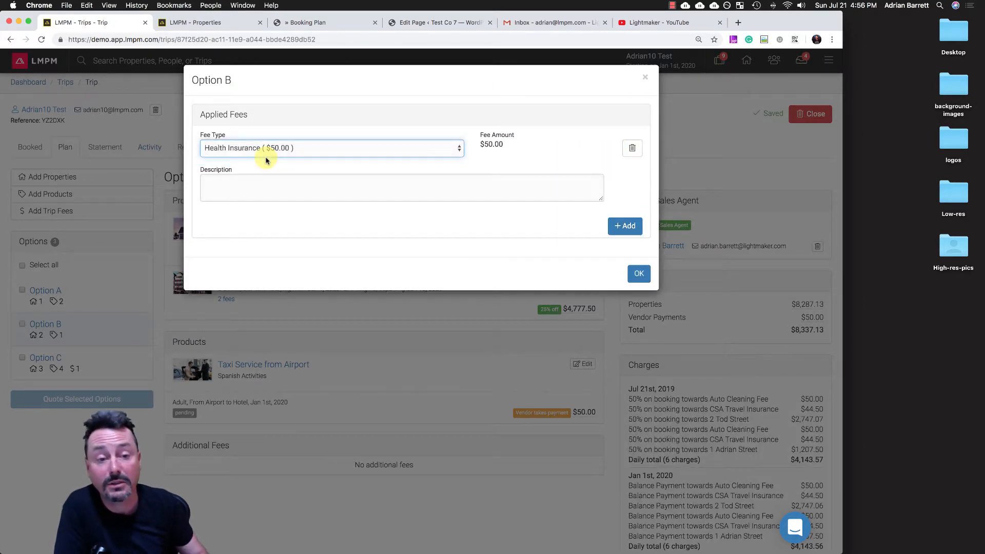
click(639, 273)
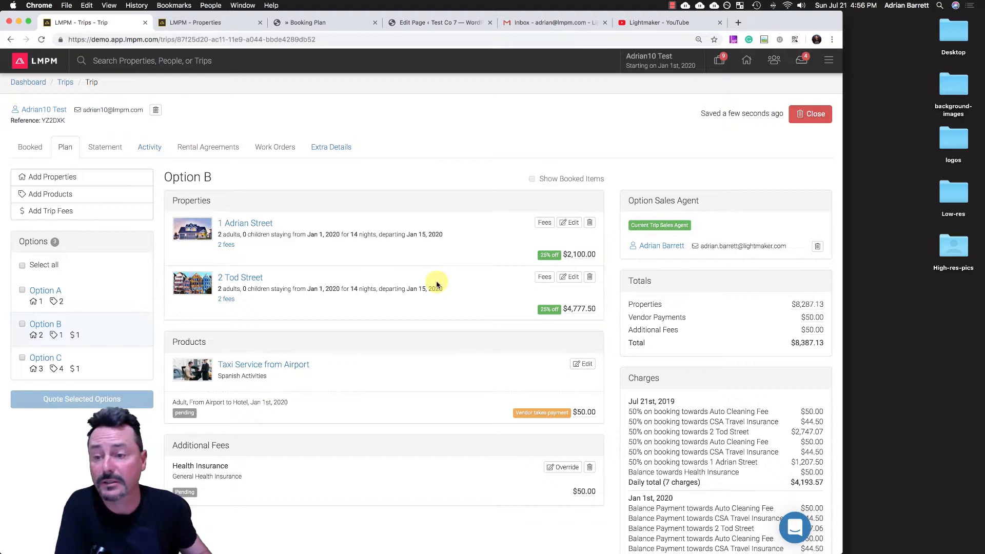
- Select Options A, B and C, start a quote for them and open the quote email's message for editing
click(22, 266)
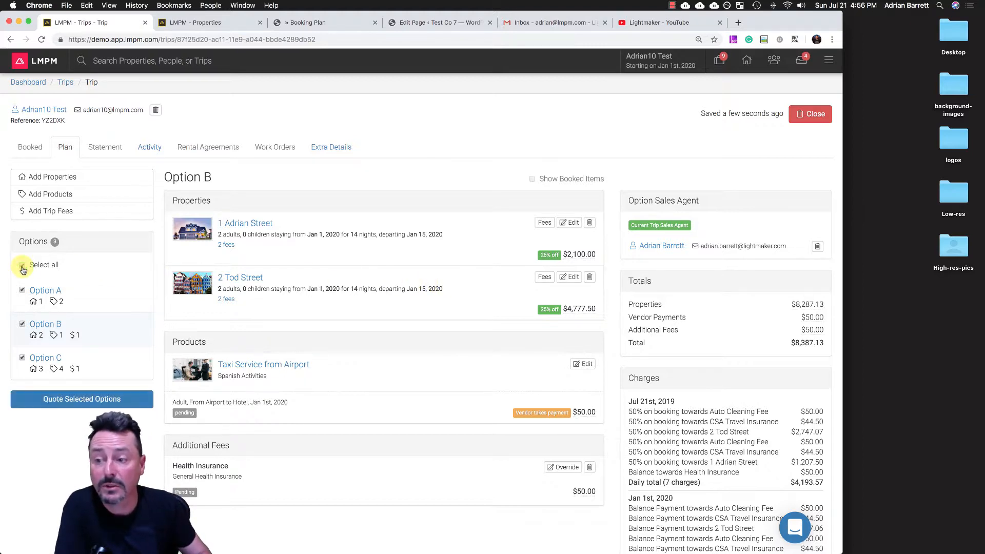
click(51, 399)
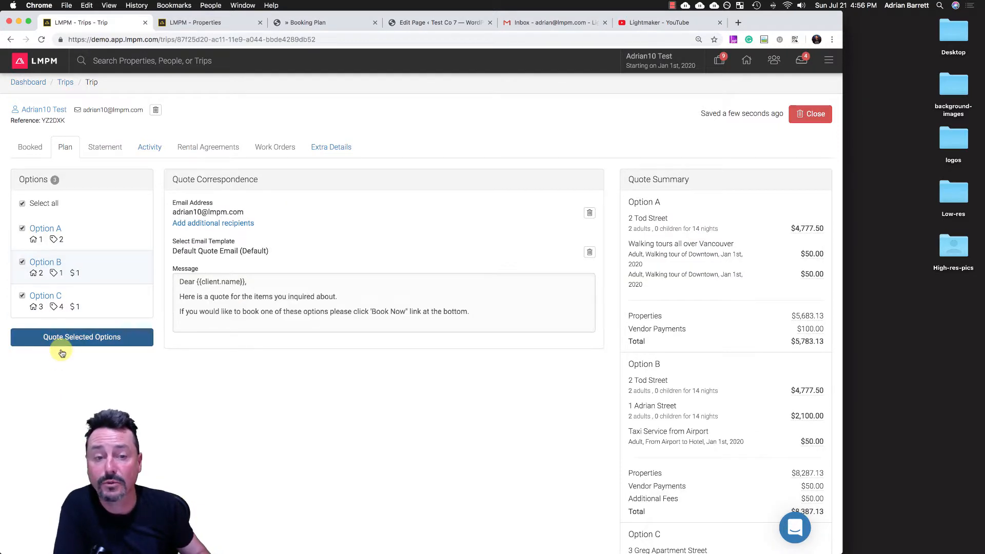
click(187, 296)
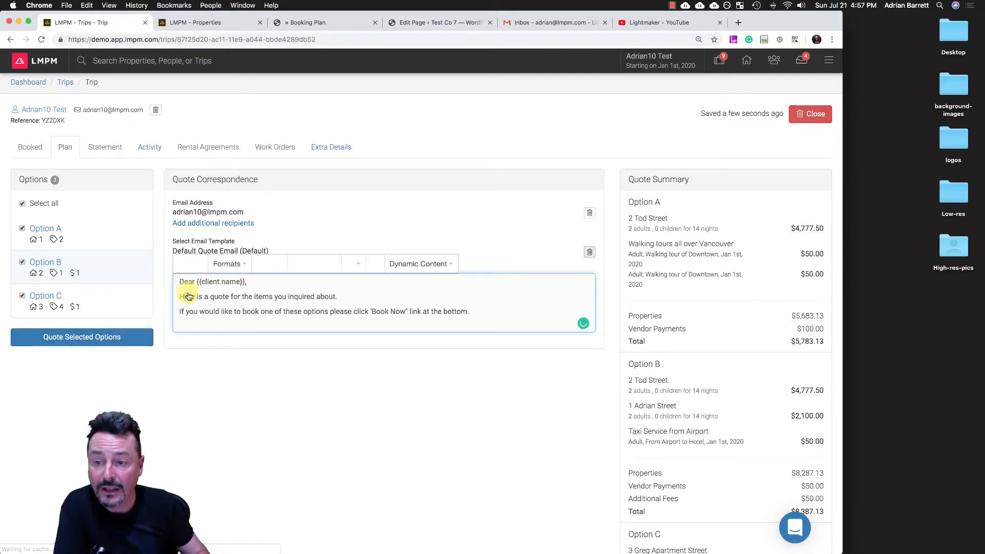
click(291, 218)
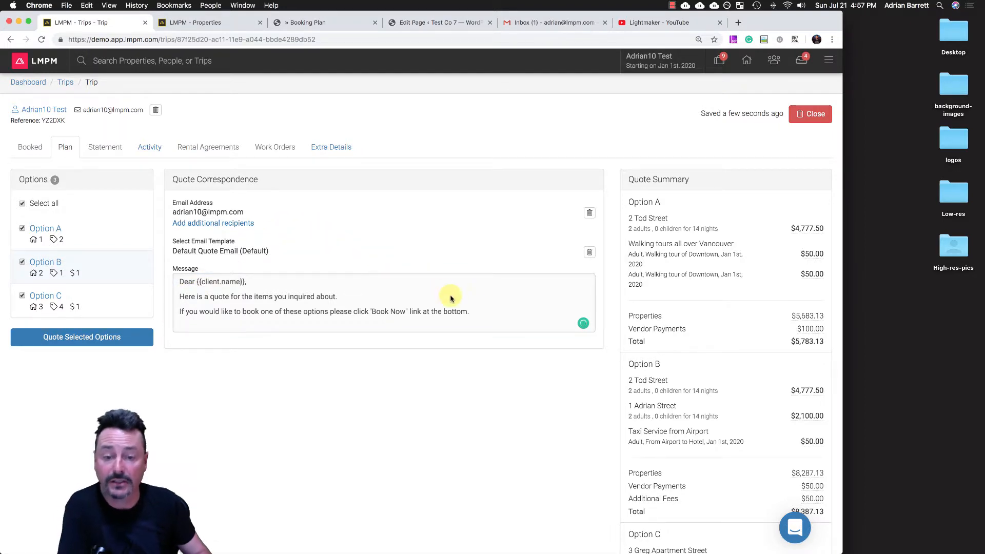
click(485, 315)
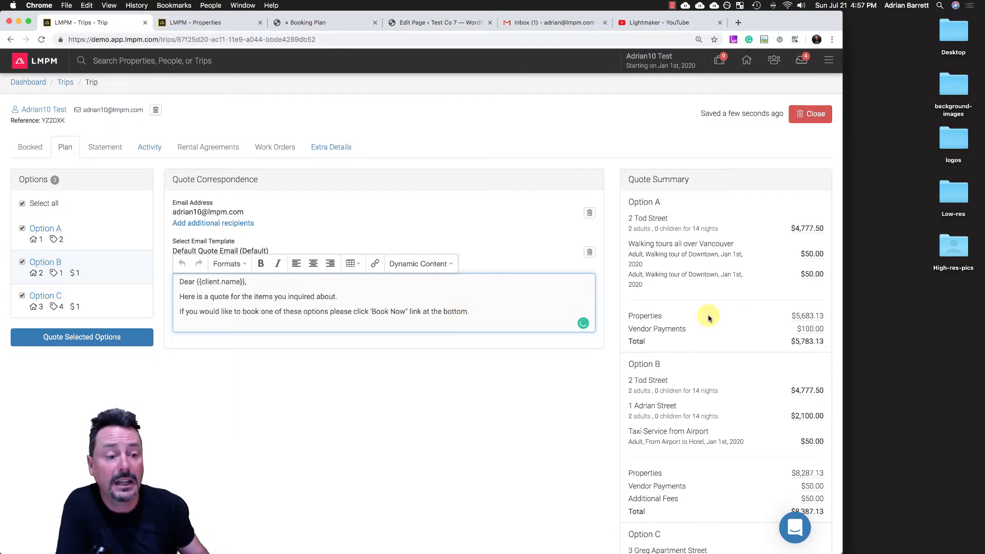
- Preview the quote email, look through the accommodation, add-ons and totals of Options A to C, and close the preview
scroll(708, 316, down, 5)
scroll(708, 316, down, 1)
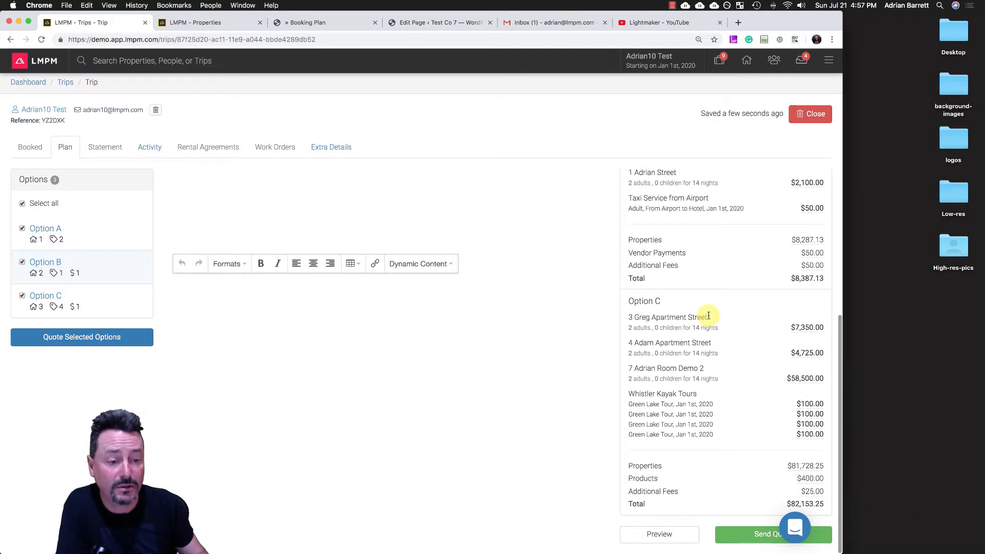
click(667, 535)
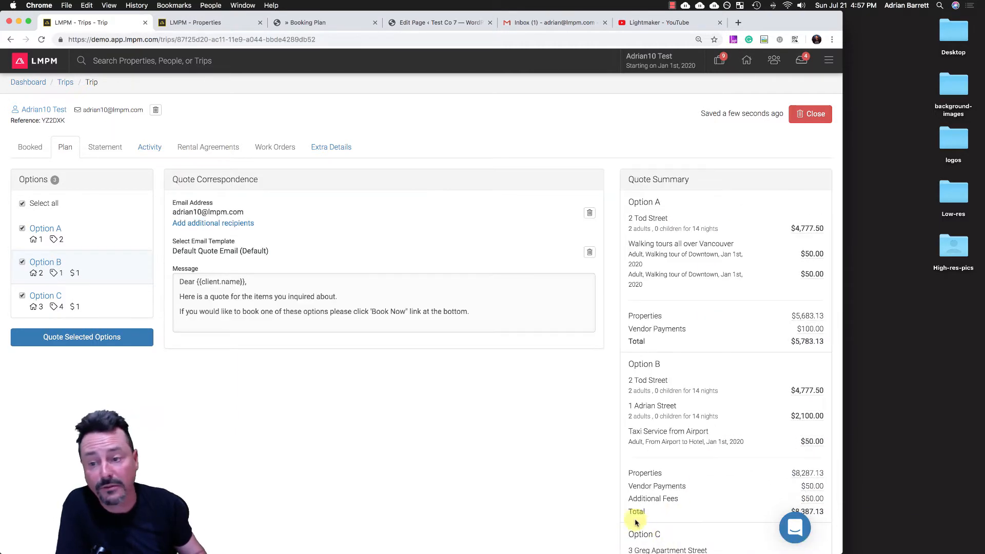
scroll(582, 501, down, 6)
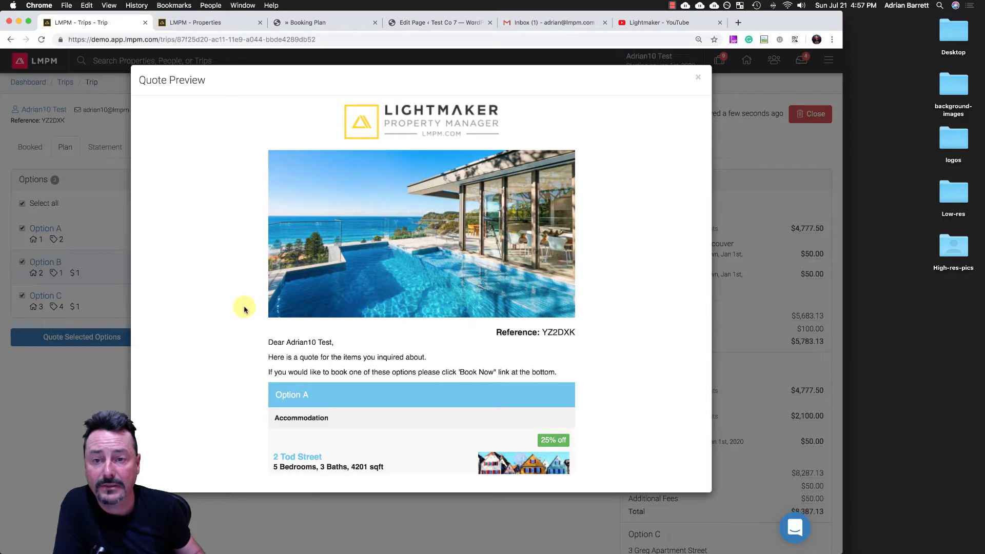
scroll(244, 309, down, 5)
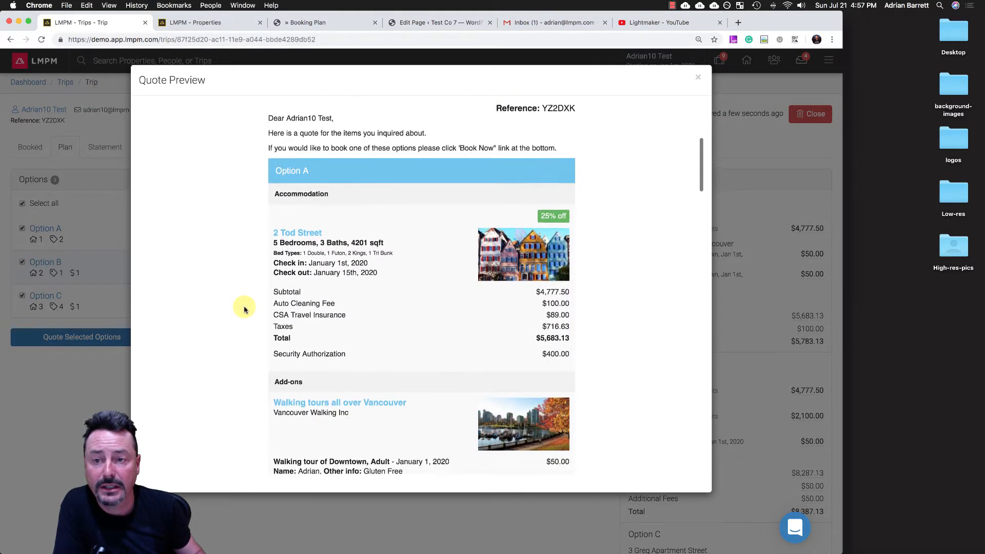
scroll(244, 310, down, 12)
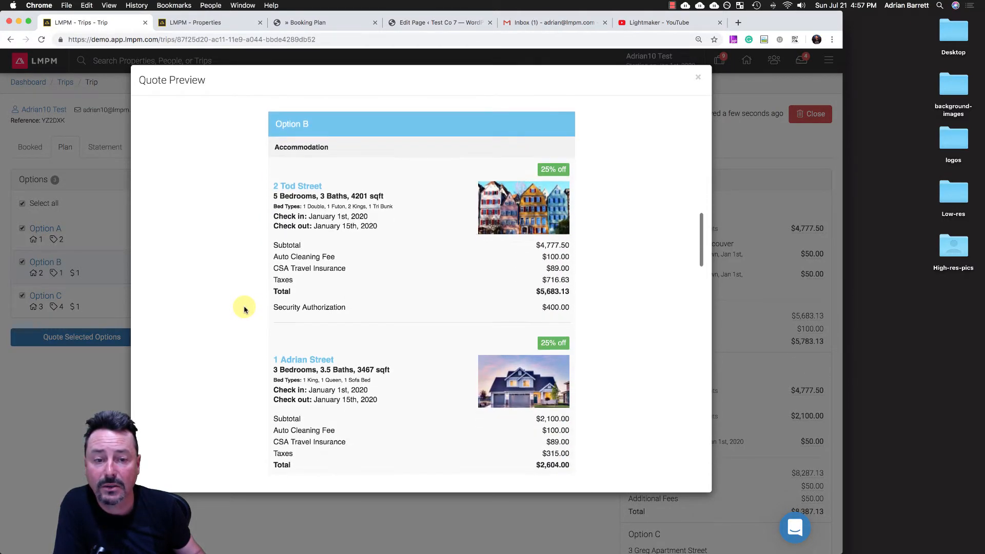
scroll(244, 309, down, 12)
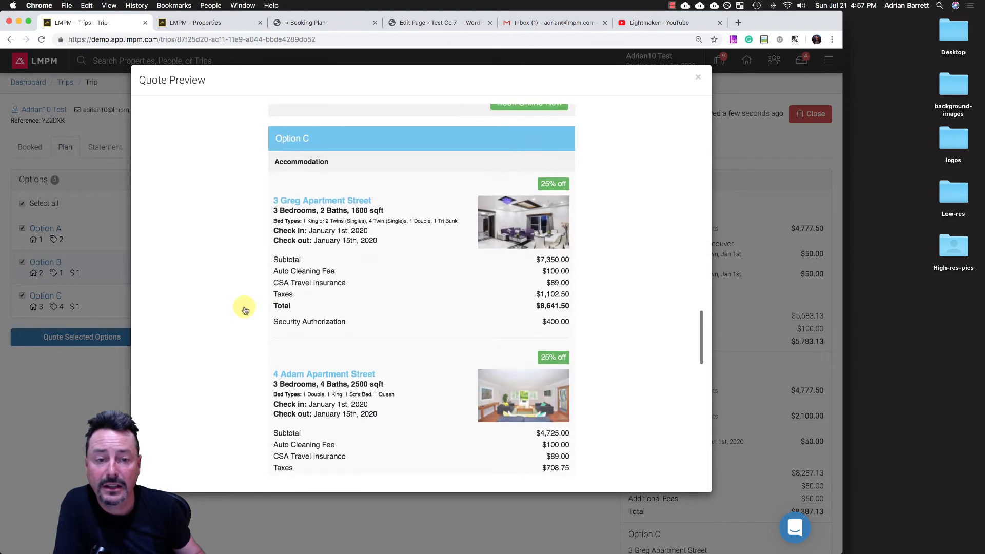
click(698, 77)
- Send the quote with all three options to the guest
scroll(666, 348, down, 3)
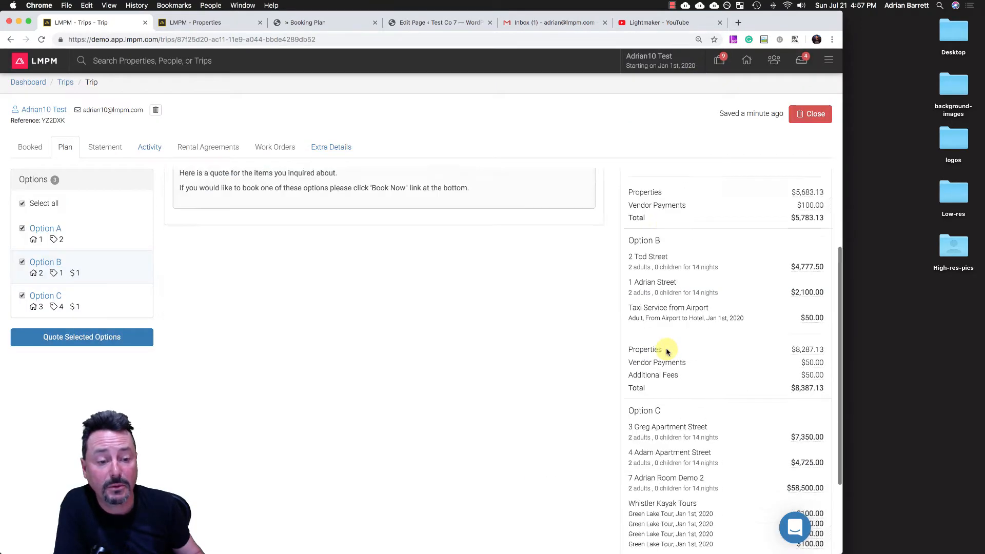
scroll(666, 349, down, 3)
click(785, 532)
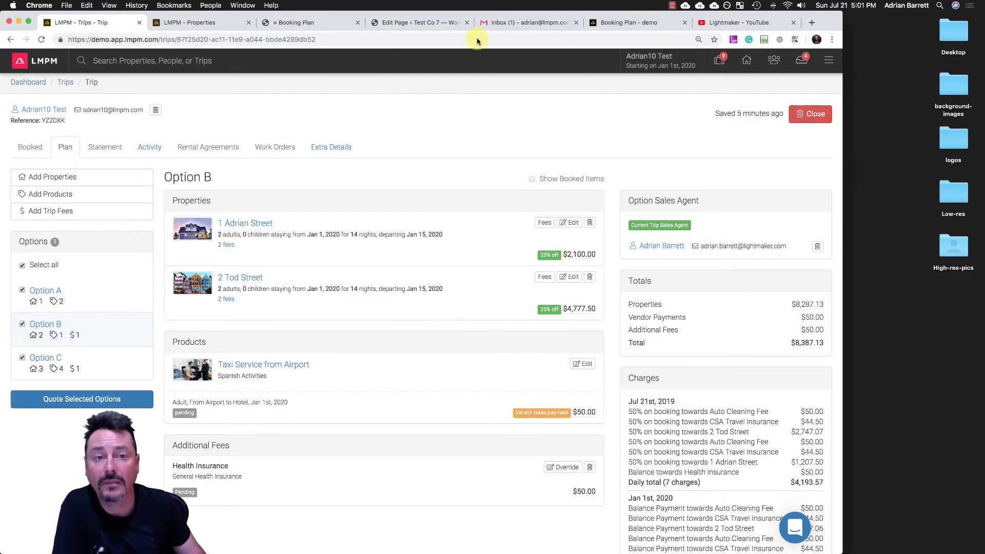
- Switch to Gmail, open the "Your Quote" email and examine the pricing and add-ons of the quoted options
click(514, 23)
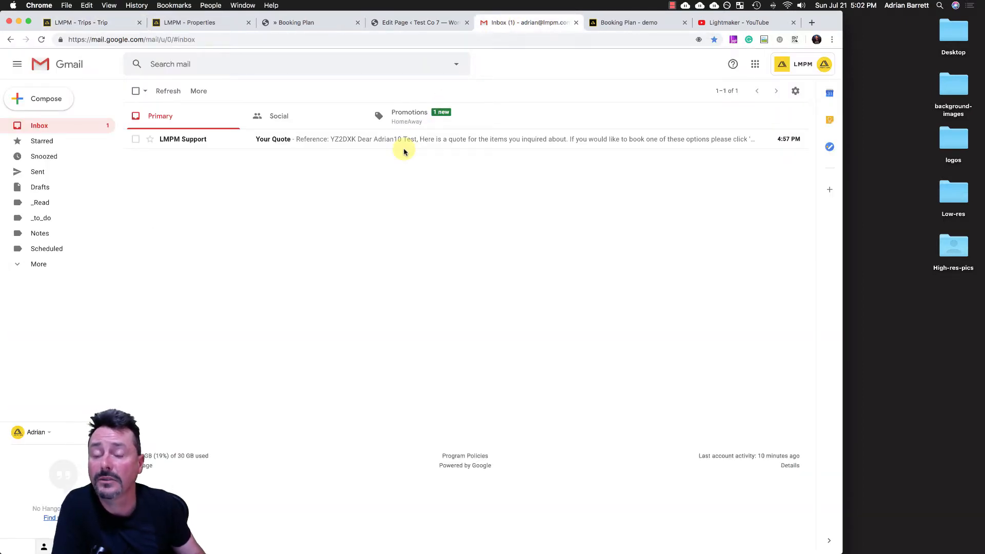
click(352, 140)
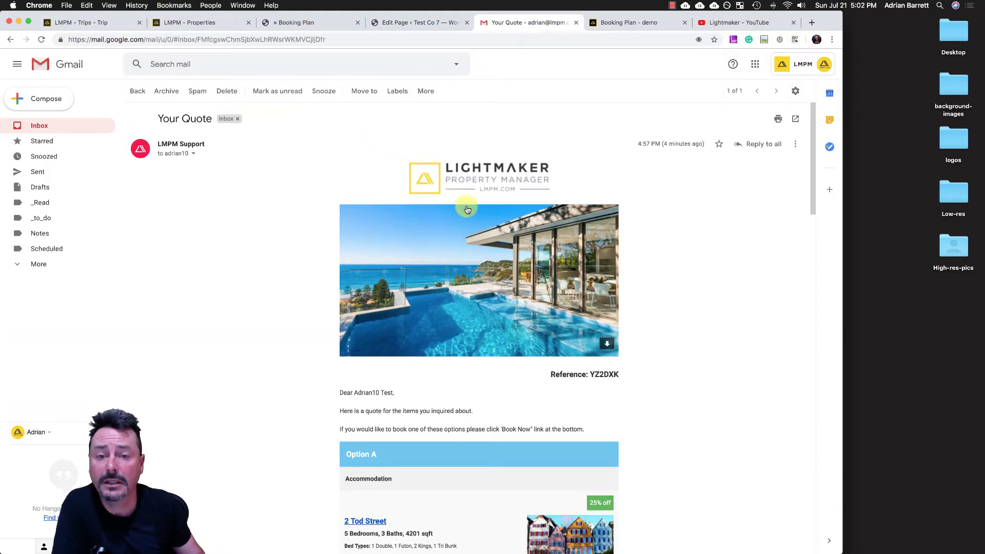
scroll(654, 316, down, 10)
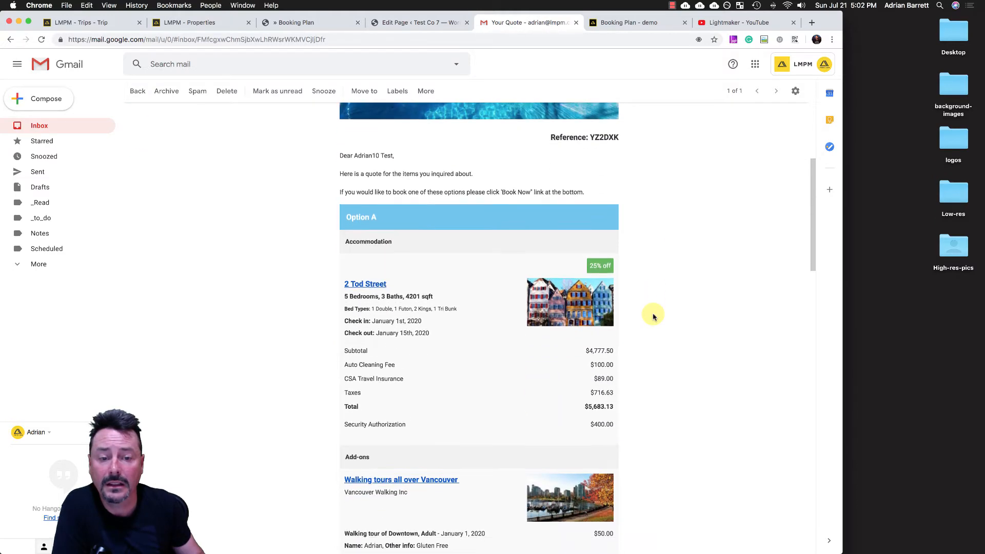
scroll(654, 316, down, 6)
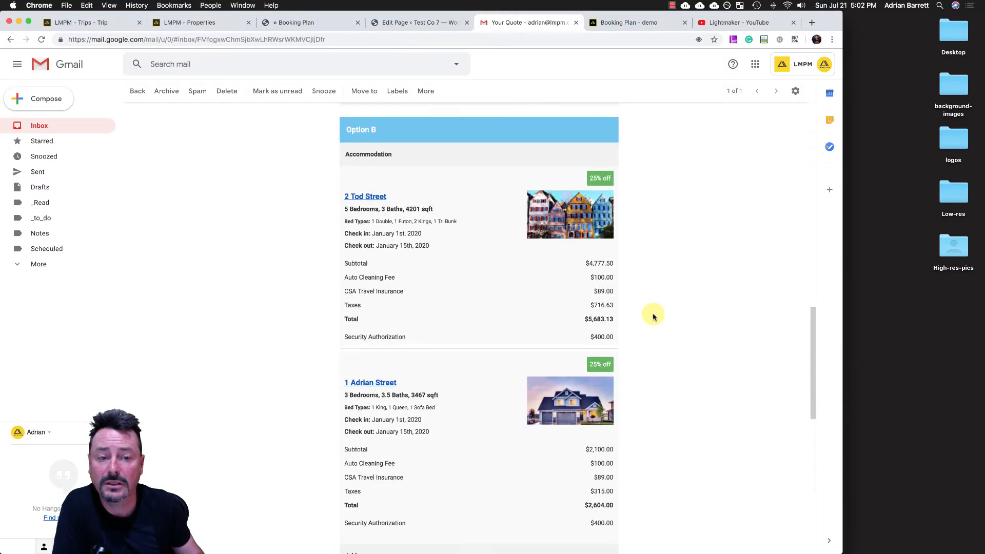
scroll(654, 317, up, 3)
scroll(654, 317, down, 9)
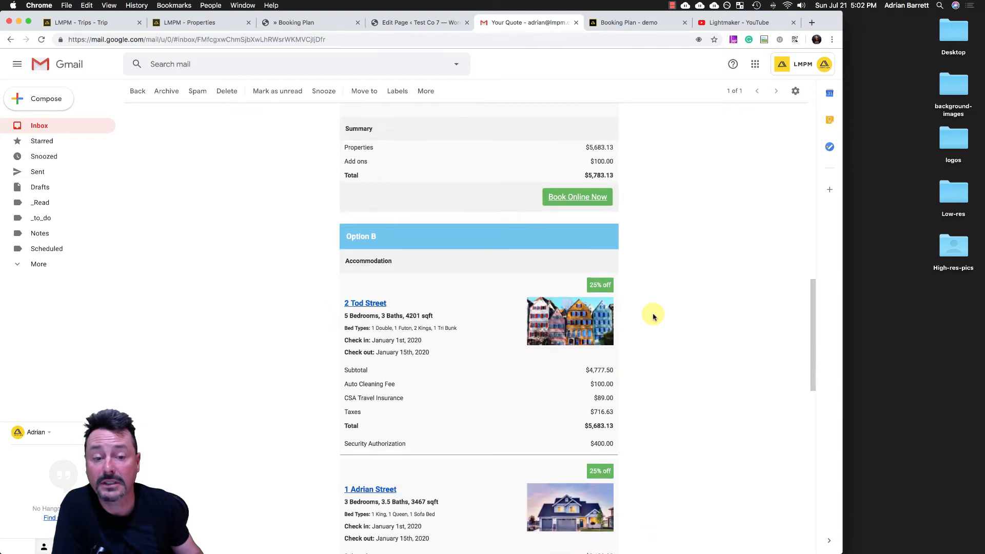
scroll(654, 317, down, 2)
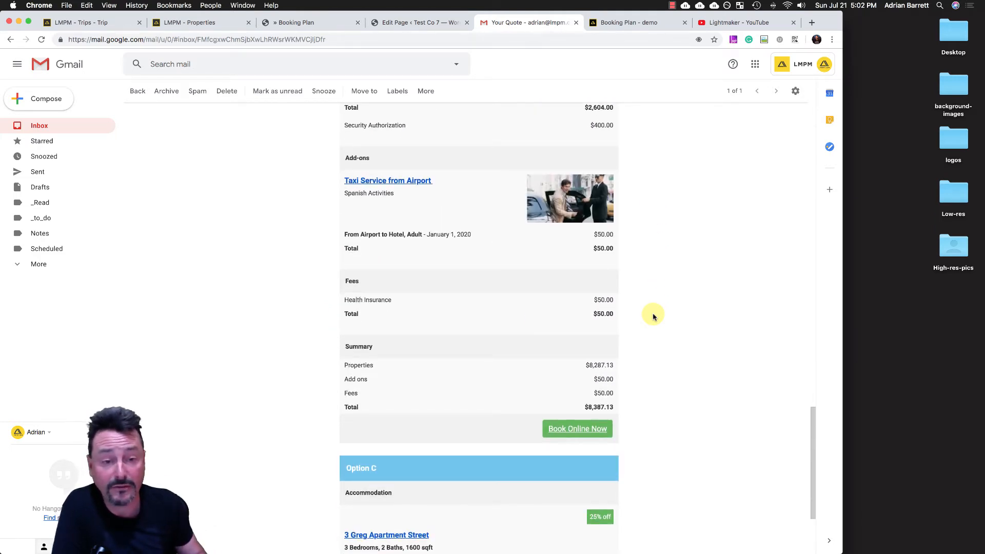
scroll(653, 317, down, 2)
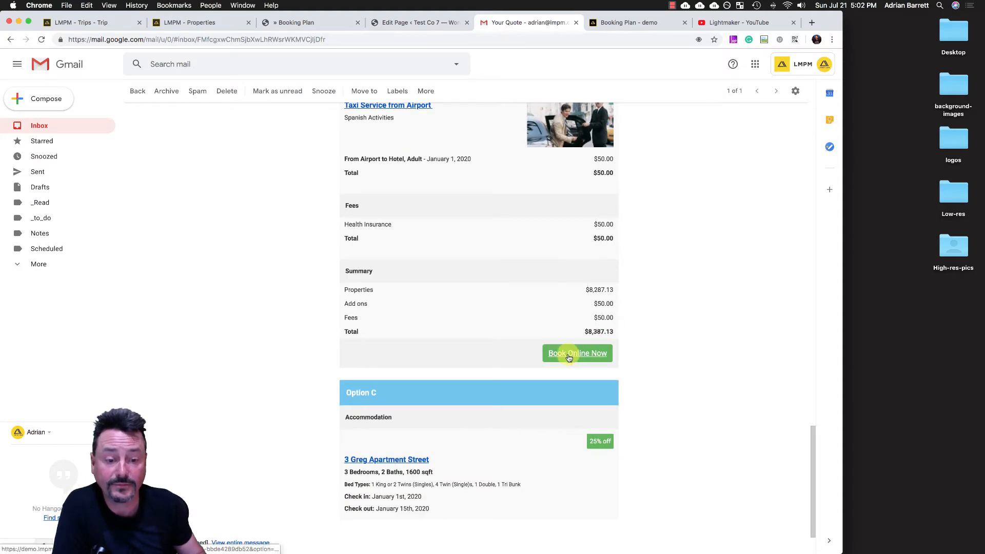
- Open the online booking for Option B from the quote email and review its booking form, summary and additional extras
click(569, 353)
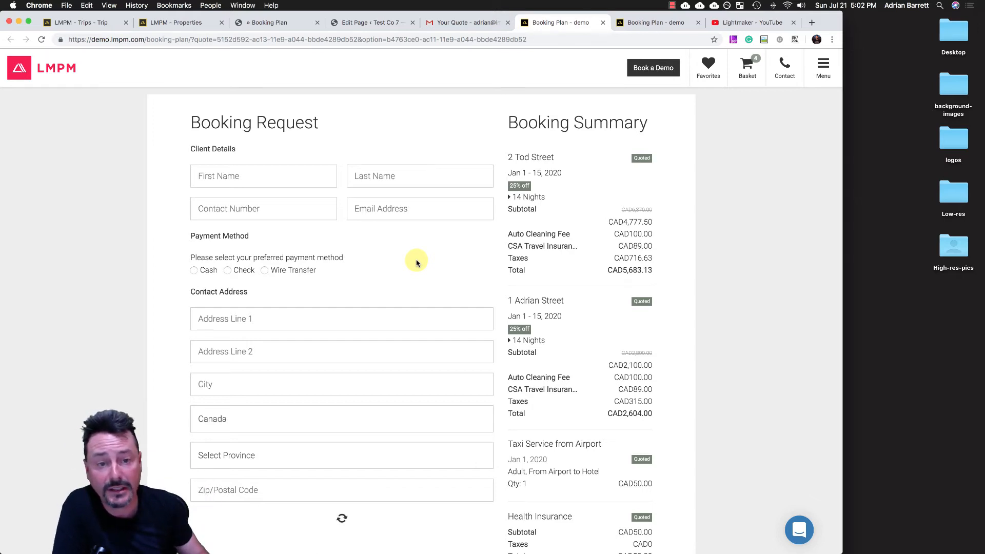
scroll(417, 262, down, 6)
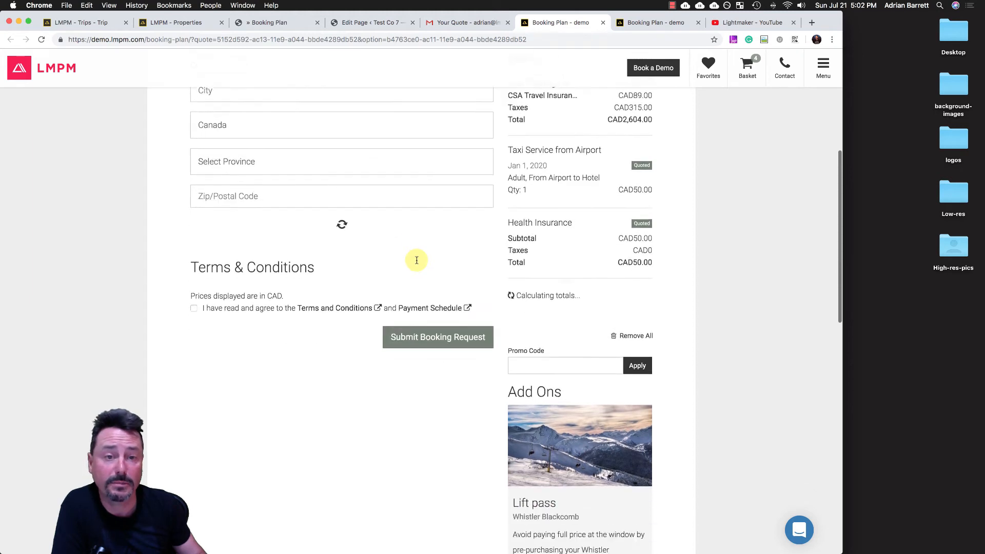
scroll(417, 260, down, 3)
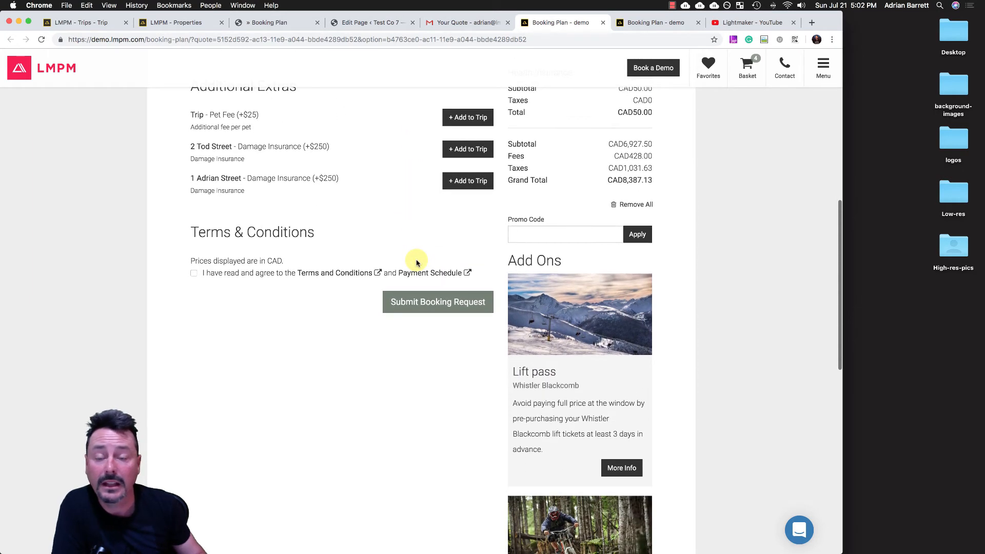
scroll(416, 263, up, 1)
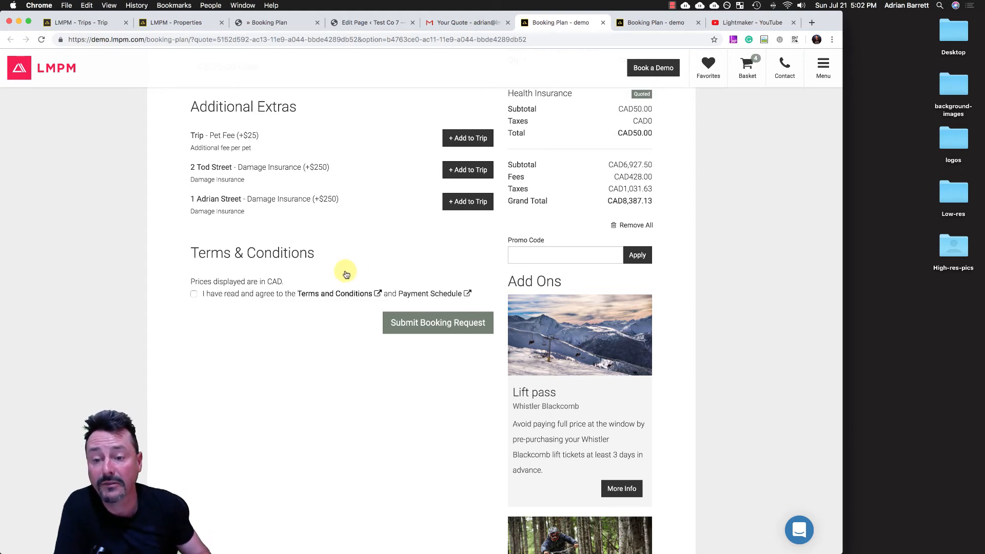
- Agree to the booking's terms, and view the Terms and Conditions and the Payment Schedule before closing each
click(194, 294)
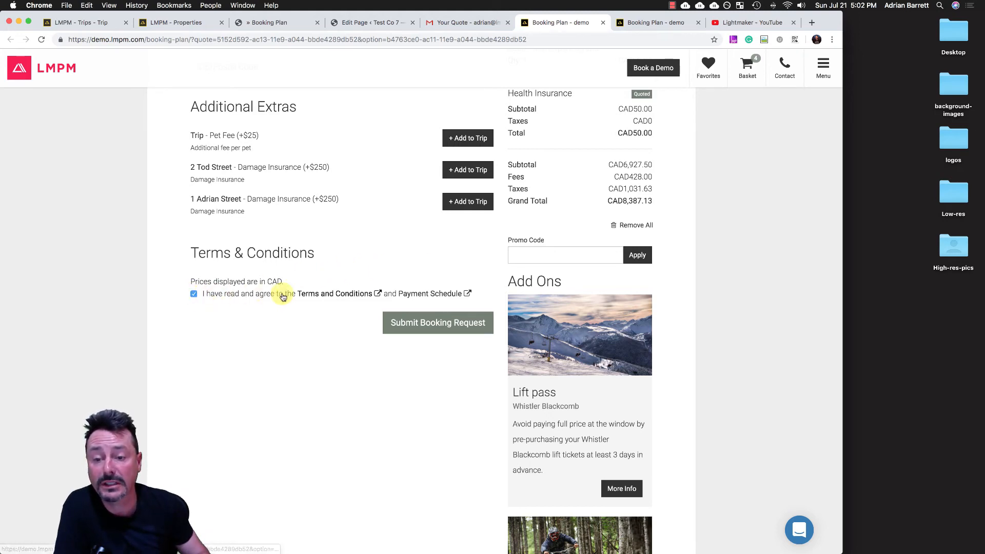
click(325, 293)
scroll(276, 206, down, 10)
scroll(273, 208, up, 10)
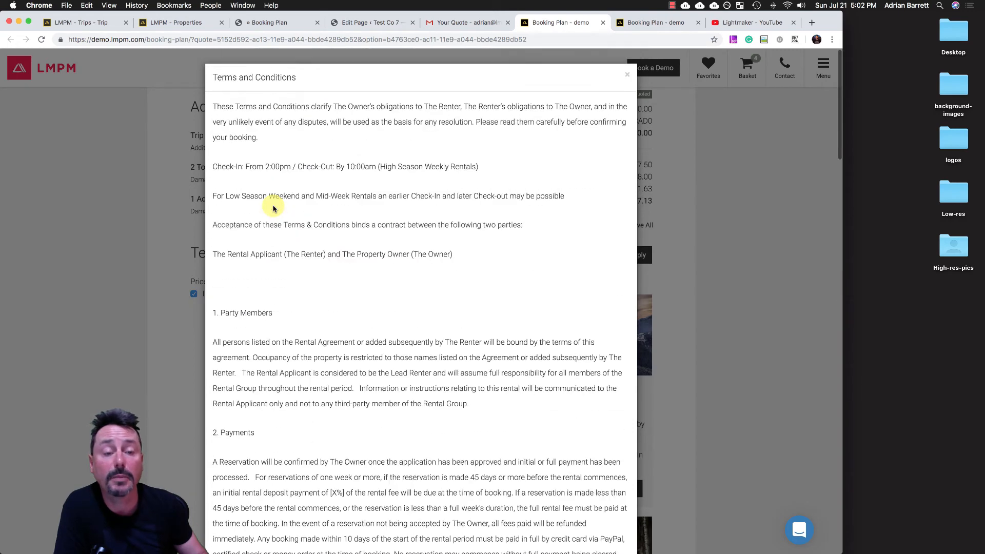
click(627, 72)
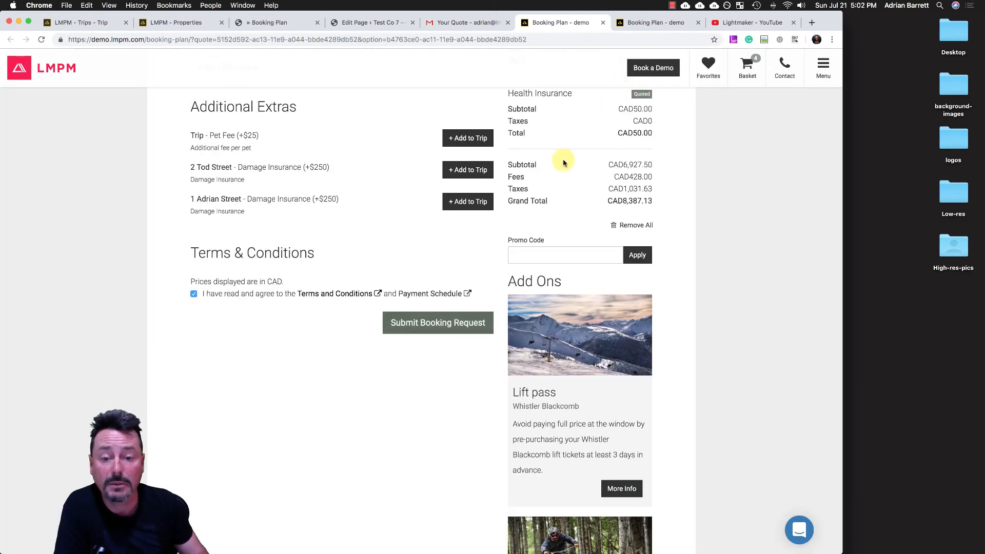
click(465, 293)
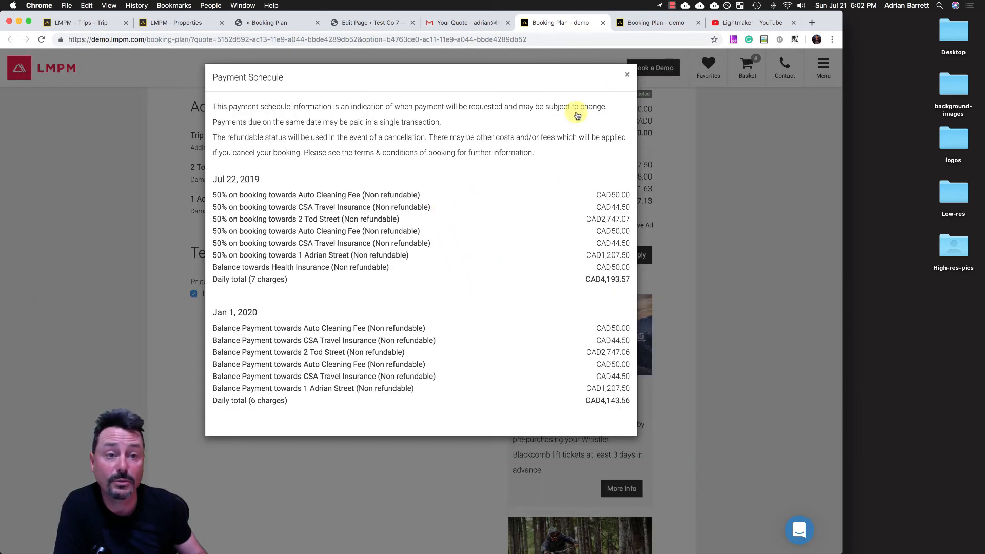
click(627, 75)
- Return to the client details of the booking request and open the first name for entry
scroll(308, 239, up, 10)
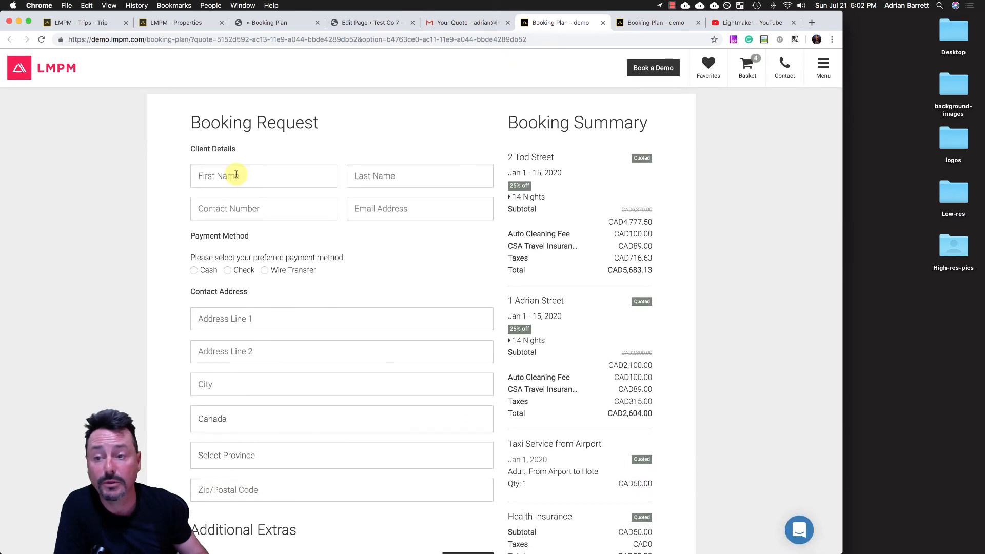
click(236, 175)
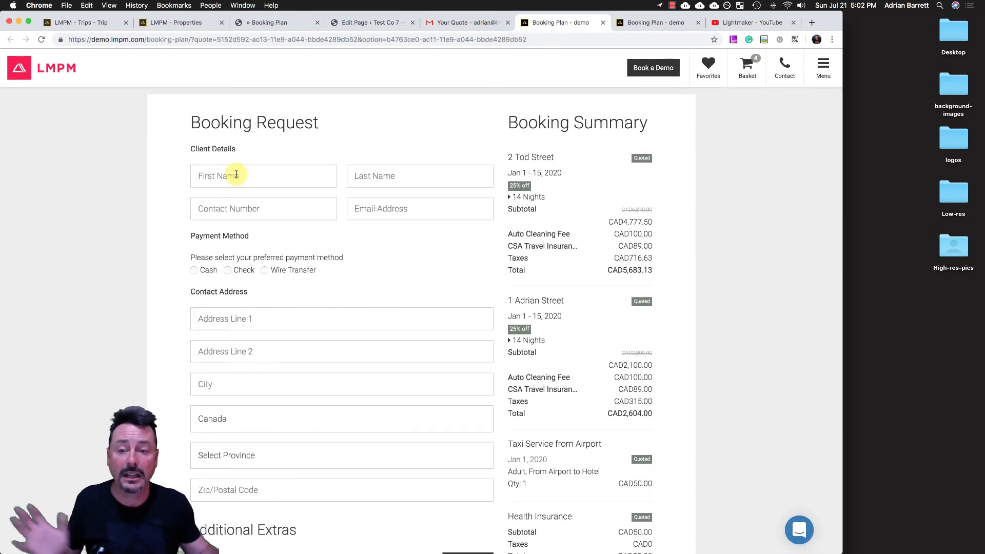